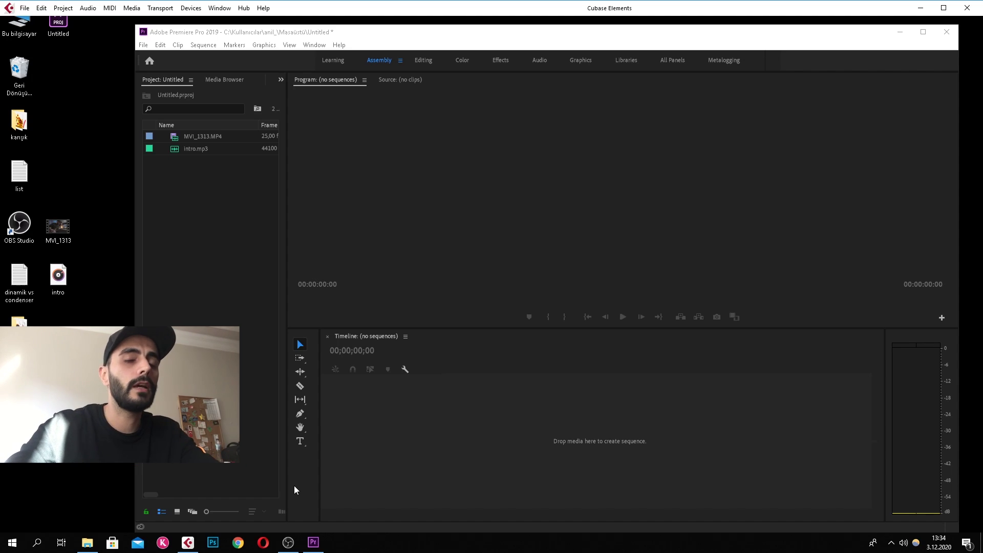
# Enlarge the Program monitor, then import MVI_1313.MP4 and intro.mp3 again from the desktop.
pyautogui.moveTo(420, 327); pyautogui.dragTo(418, 360)
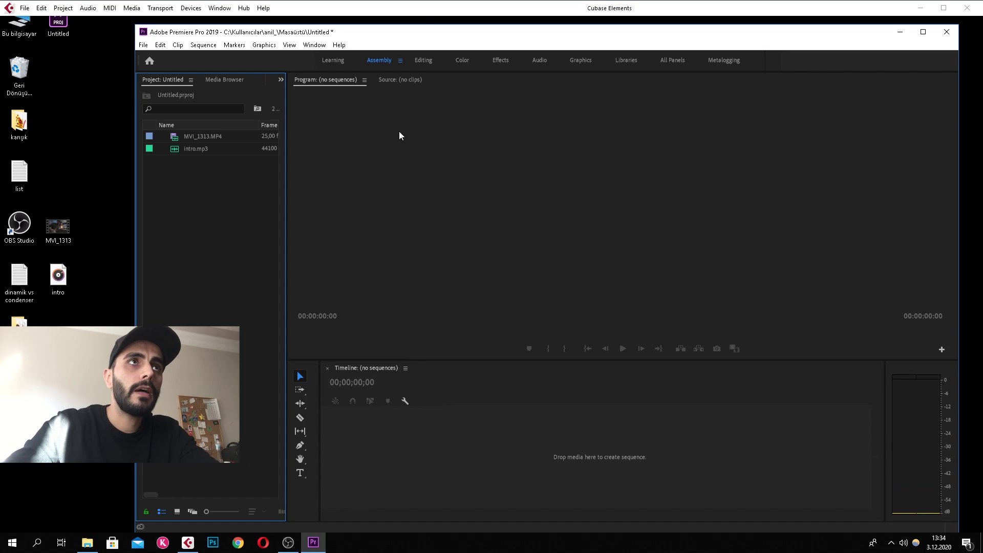
pyautogui.moveTo(428, 28); pyautogui.dragTo(427, 26)
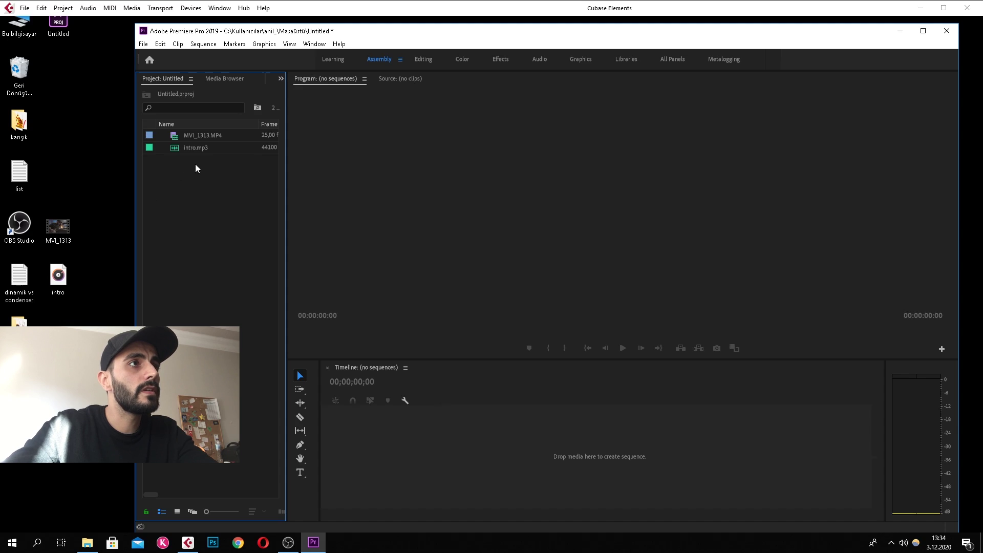
pyautogui.keyDown('shift'); pyautogui.click(196, 147); pyautogui.keyUp('shift')
pyautogui.moveTo(107, 191)
pyautogui.mouseDown()
pyautogui.moveTo(94, 222)
pyautogui.moveTo(230, 263)
pyautogui.mouseUp()
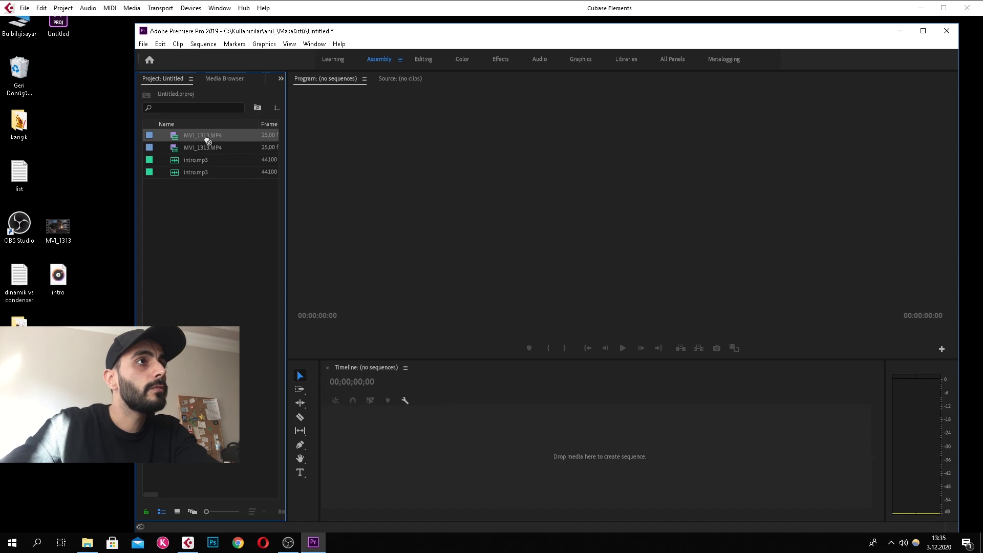
# Create the MVI_1313 sequence from the clip and expand track A1 to show its waveform.
pyautogui.moveTo(374, 456); pyautogui.dragTo(368, 453)
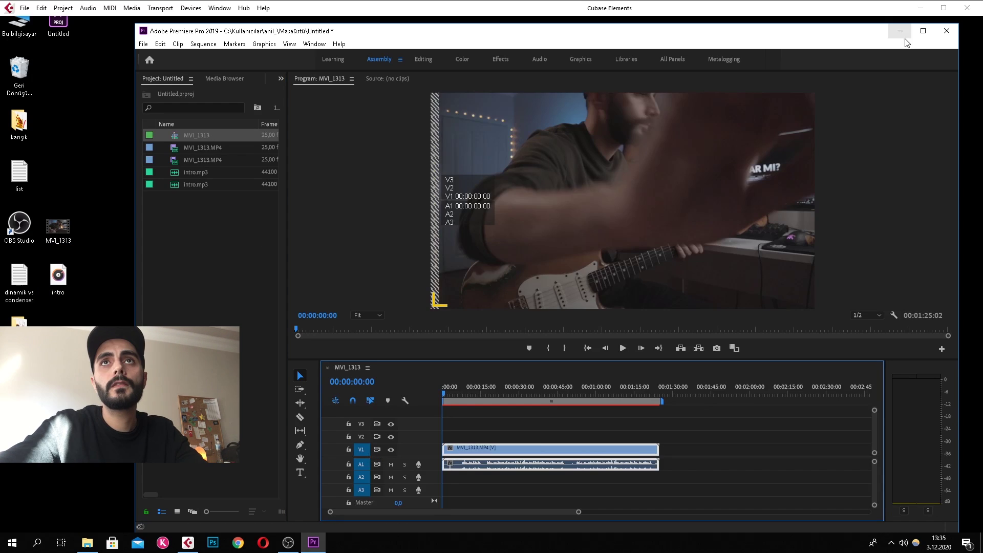
pyautogui.click(923, 31)
pyautogui.scroll(5, 349, 475)
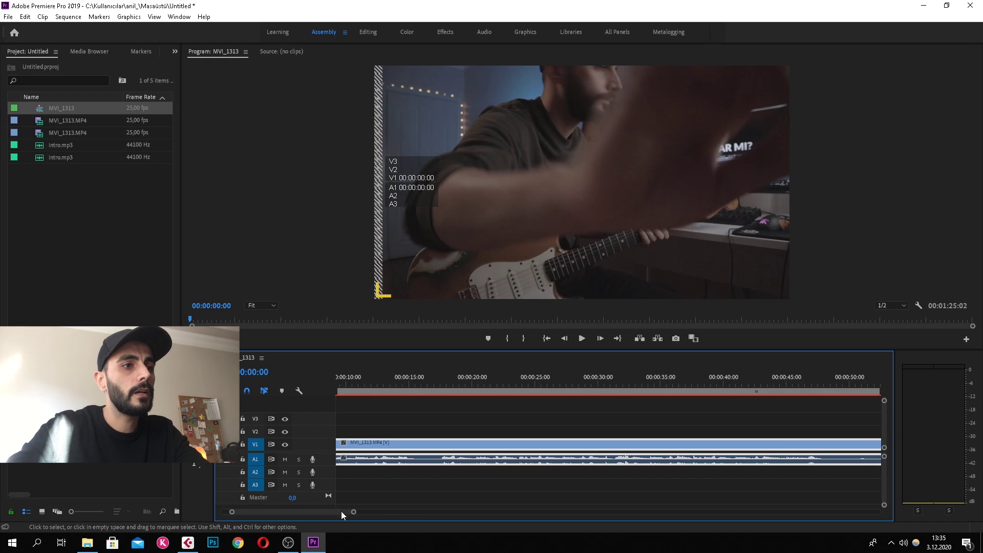
pyautogui.doubleClick(327, 462)
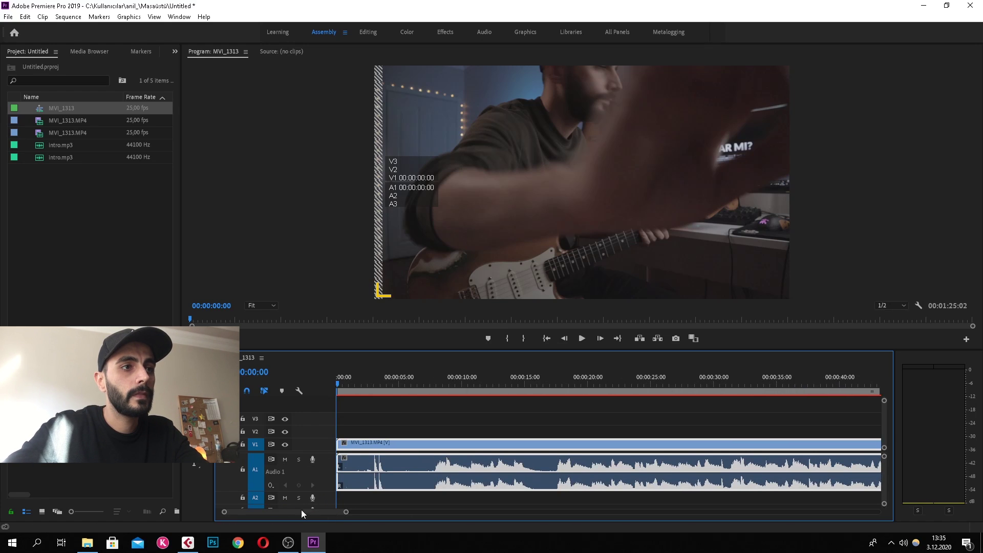
pyautogui.scroll(2, 287, 512)
# Play and scrub the zoomed timeline to locate the hand clap near 00:00:03:06.
pyautogui.press('space')
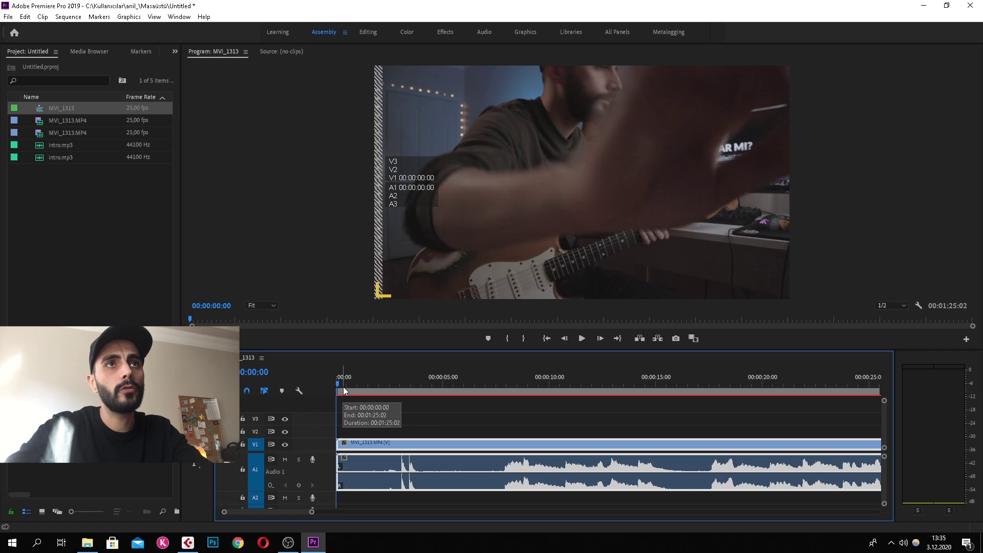
pyautogui.press('space')
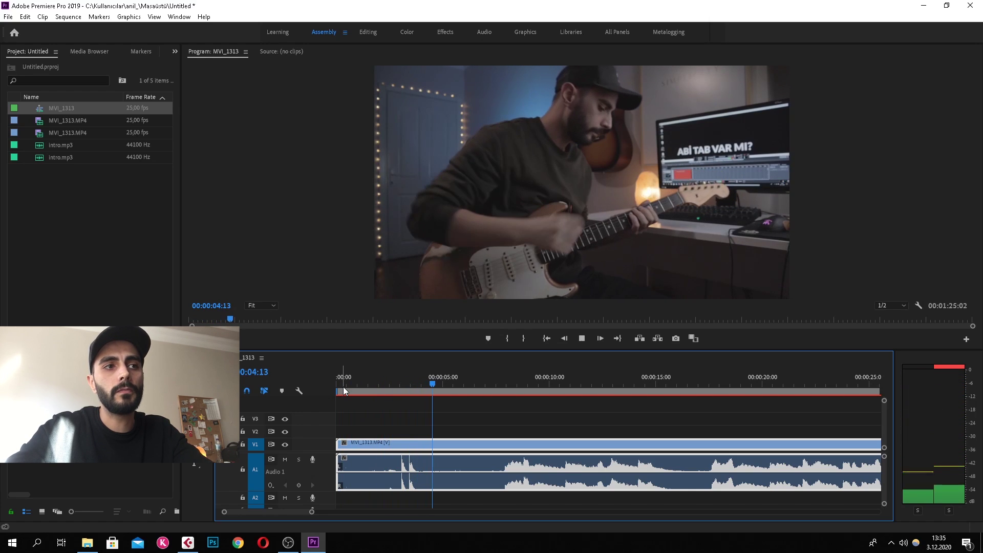
pyautogui.press('space')
pyautogui.press('=')
pyautogui.scroll(2, 405, 473)
pyautogui.scroll(2, 410, 475)
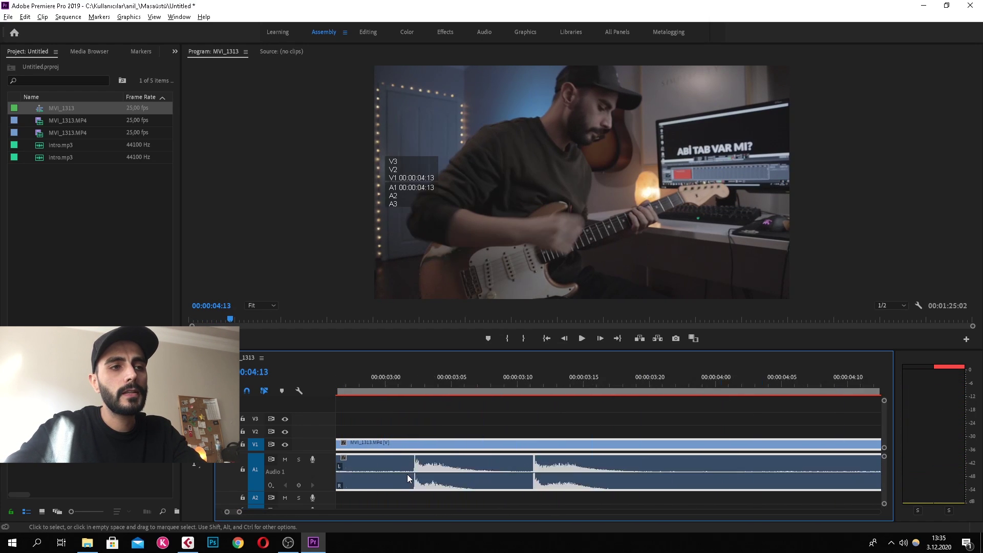
pyautogui.scroll(2, 410, 473)
pyautogui.moveTo(409, 379)
pyautogui.mouseDown()
pyautogui.moveTo(572, 390)
pyautogui.moveTo(467, 393)
pyautogui.mouseUp()
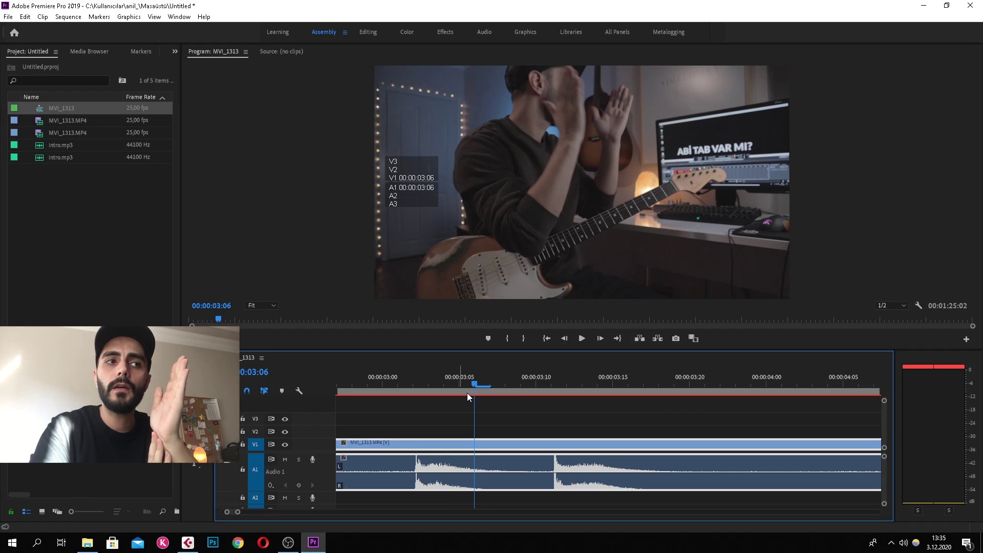
pyautogui.press('-')
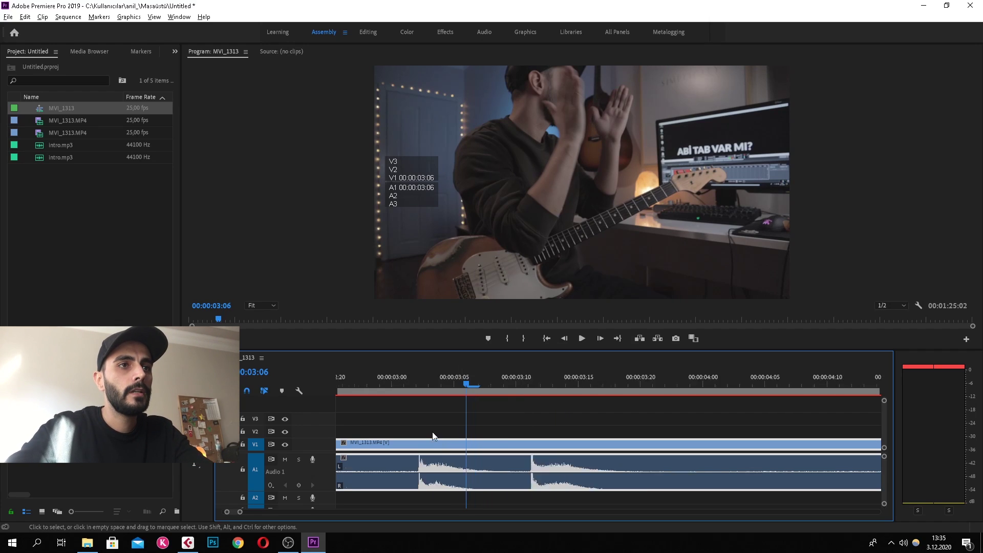
pyautogui.press('-')
pyautogui.press('-')
pyautogui.press('-')
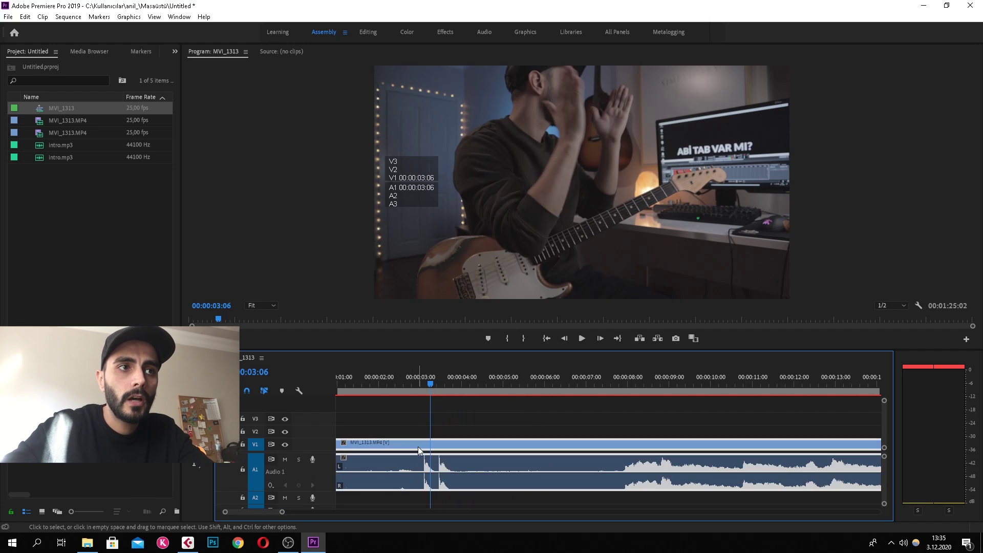
# Place the second intro.mp3 on track A2 and shift it about a second later.
pyautogui.moveTo(425, 352); pyautogui.dragTo(414, 280)
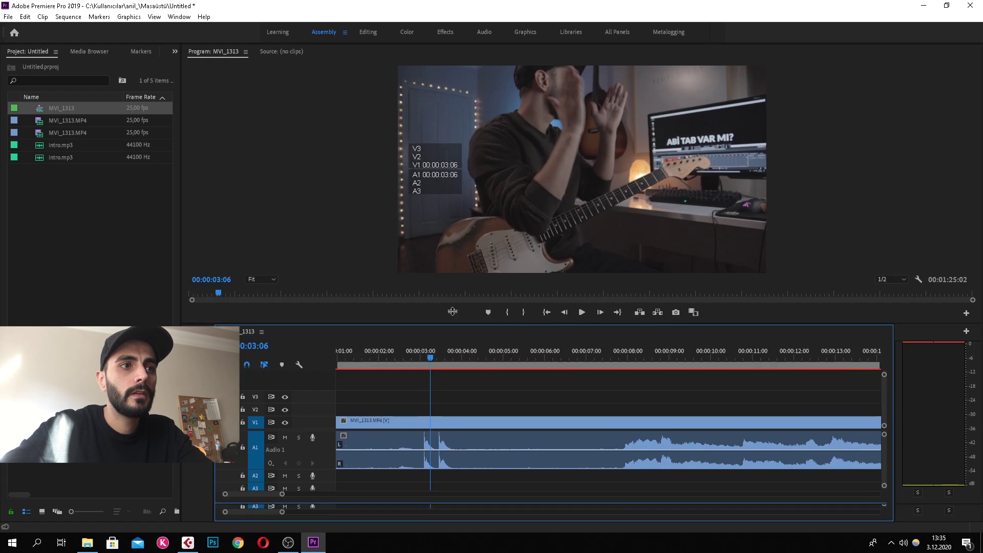
pyautogui.click(61, 160)
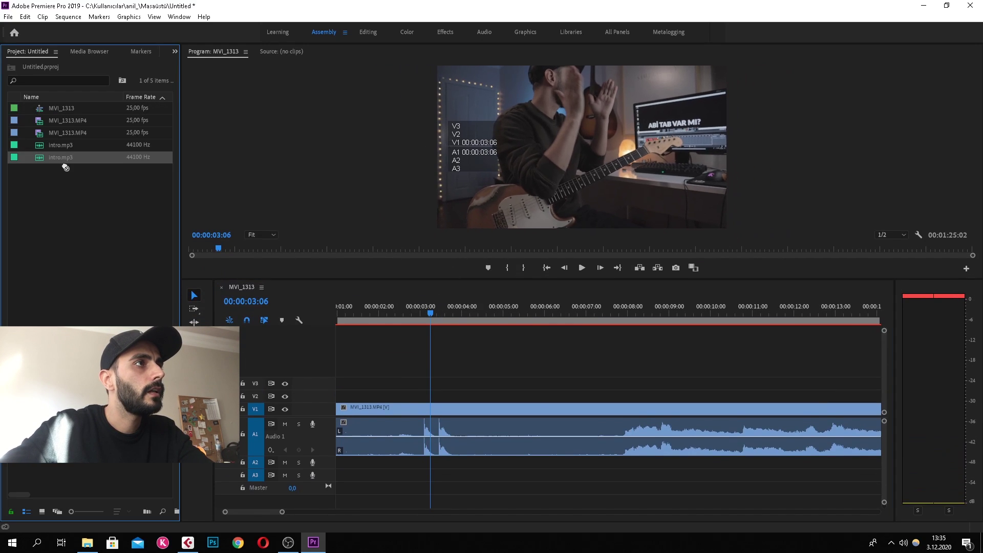
pyautogui.moveTo(61, 157); pyautogui.dragTo(338, 466)
pyautogui.doubleClick(327, 466)
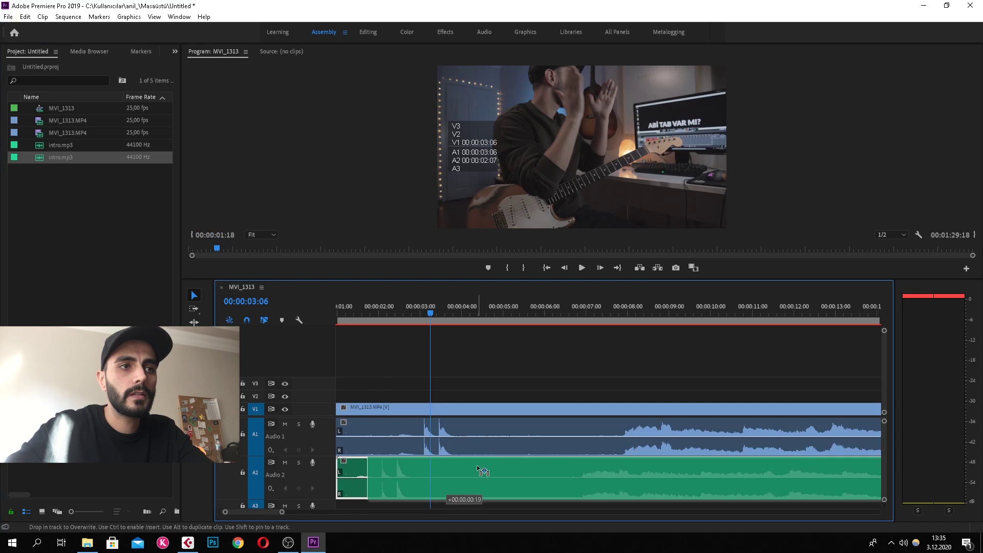
pyautogui.moveTo(446, 464); pyautogui.dragTo(488, 467)
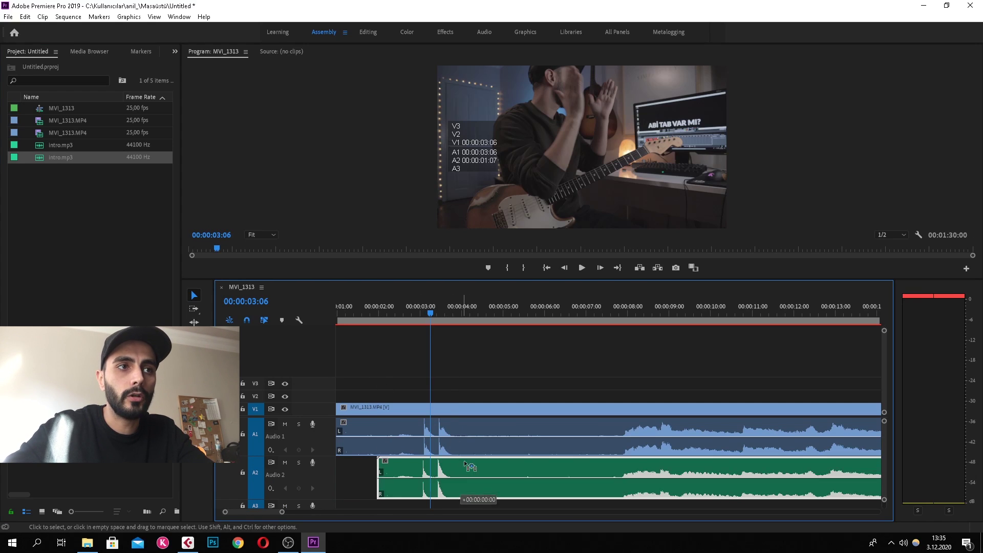
# Play both audio tracks around the clap and zoom in to compare the clap spikes.
pyautogui.scroll(2, 423, 471)
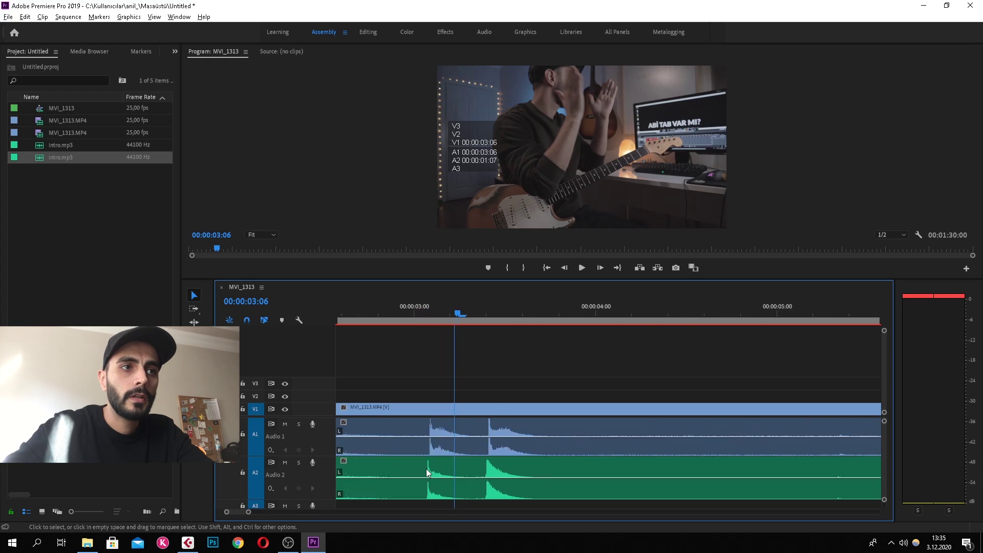
pyautogui.scroll(3, 429, 467)
pyautogui.click(419, 327)
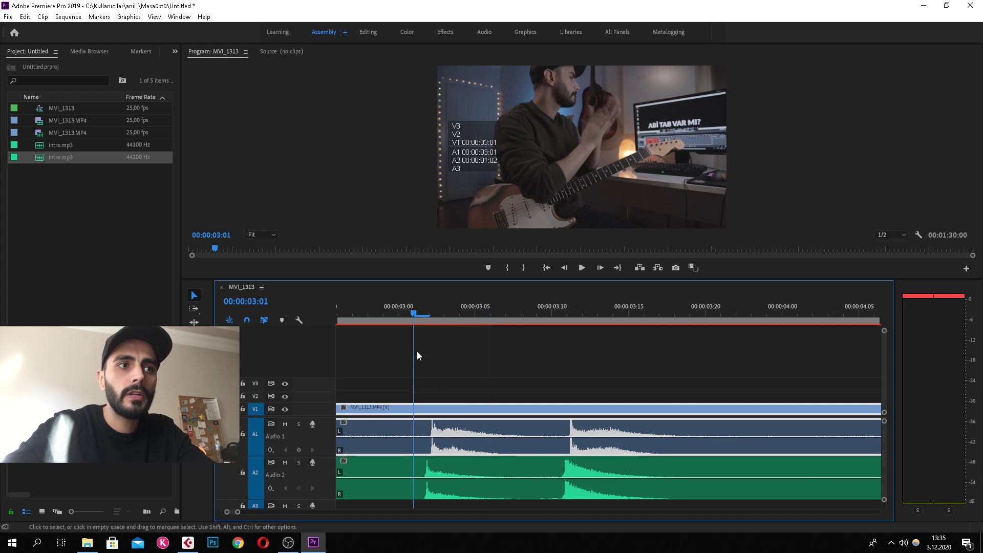
pyautogui.press('-')
pyautogui.press('-')
pyautogui.press('-')
pyautogui.click(534, 324)
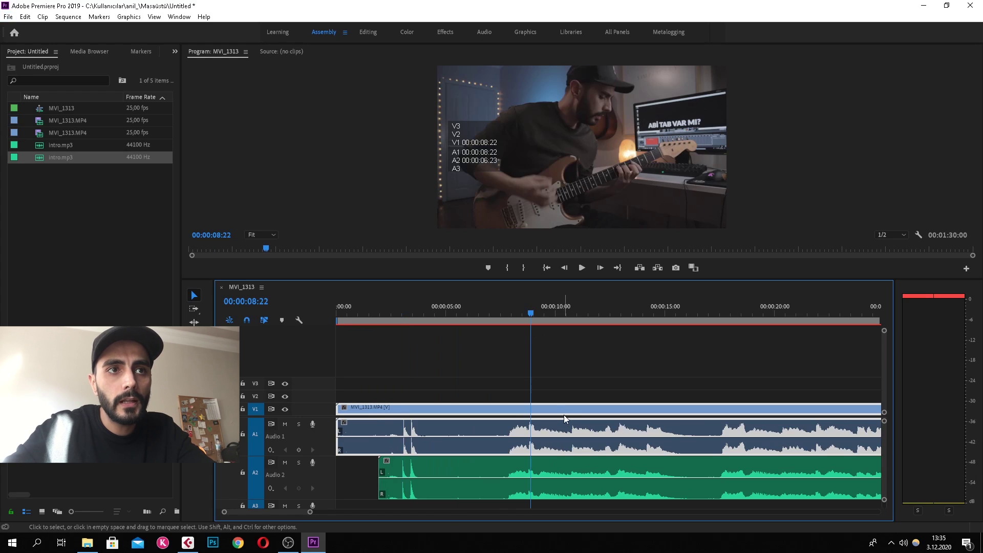
pyautogui.press('=')
pyautogui.press('=')
pyautogui.click(413, 312)
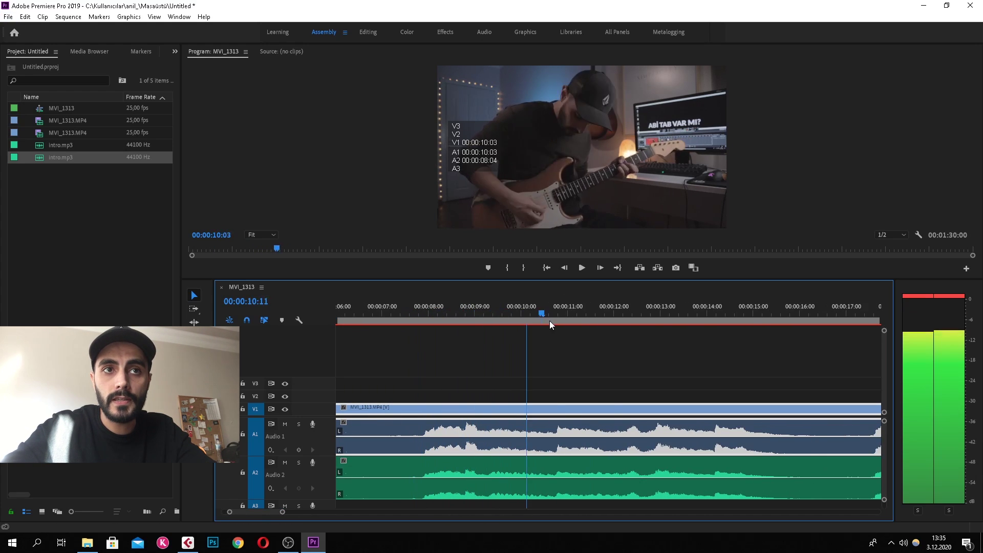
pyautogui.press('space')
pyautogui.scroll(3, 379, 475)
pyautogui.press('=')
pyautogui.press('=')
pyautogui.press('=')
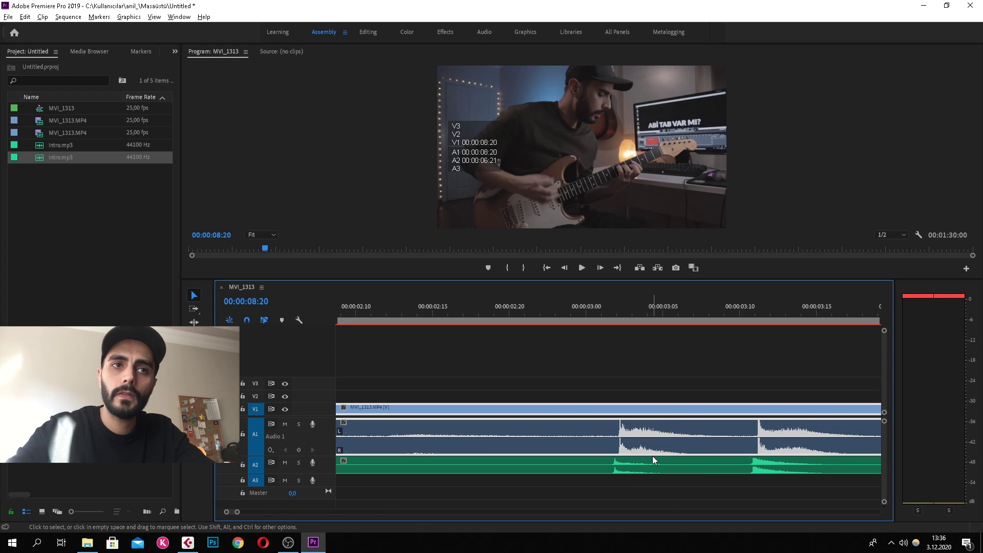
pyautogui.press('-')
pyautogui.press('-')
pyautogui.press('-')
pyautogui.press('=')
pyautogui.press('=')
pyautogui.press('=')
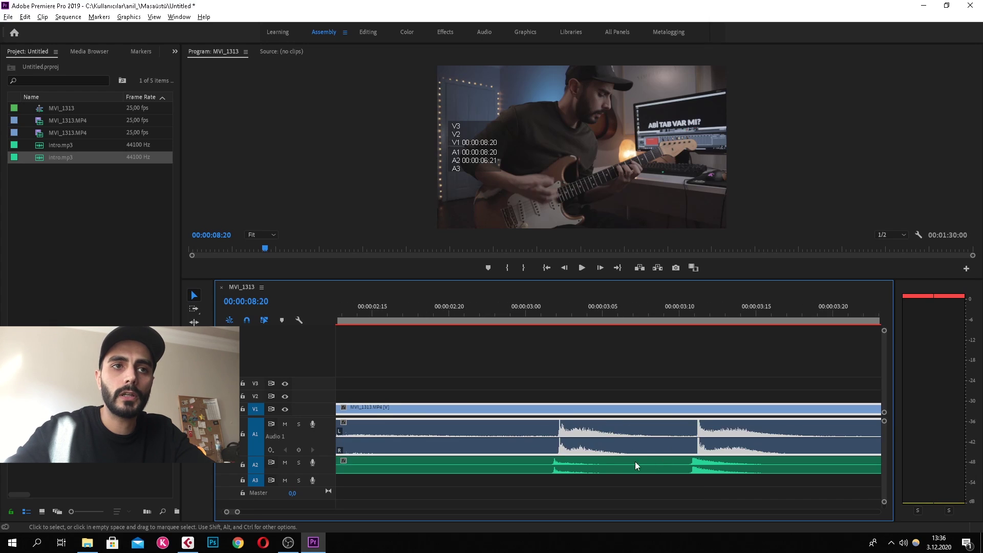
pyautogui.doubleClick(323, 468)
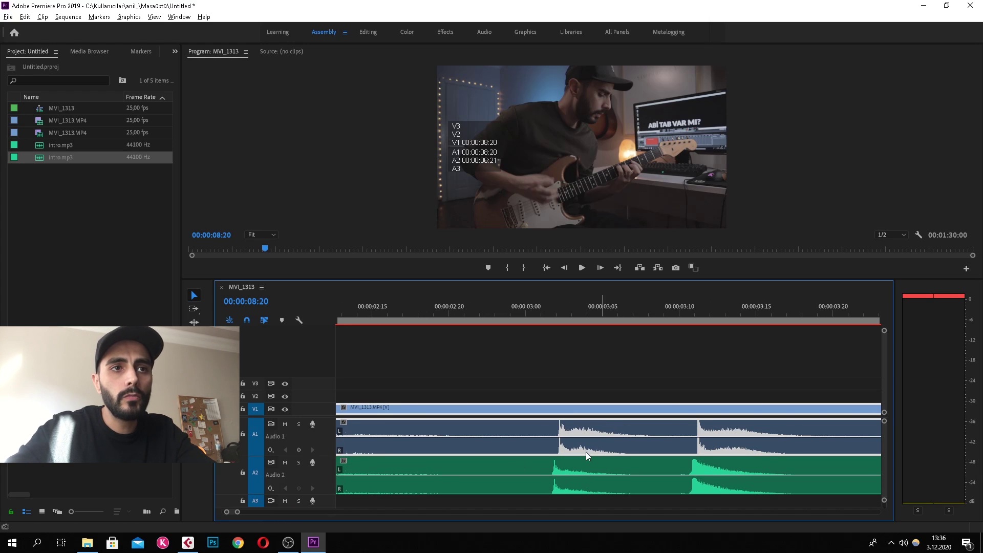
# Switch to audio time units and nudge intro.mp3 until its clap peaks match A1's.
pyautogui.click(261, 287)
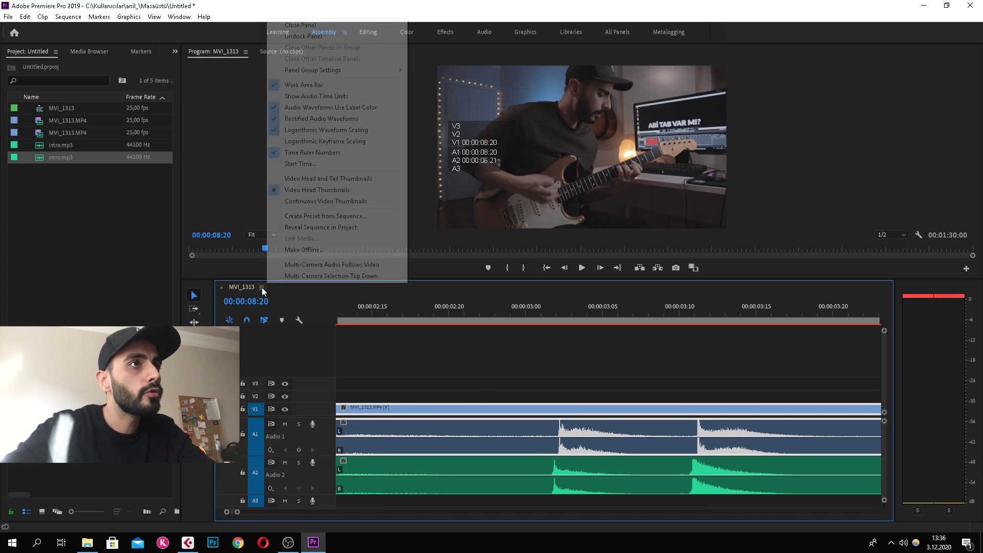
pyautogui.click(298, 98)
pyautogui.scroll(4, 578, 464)
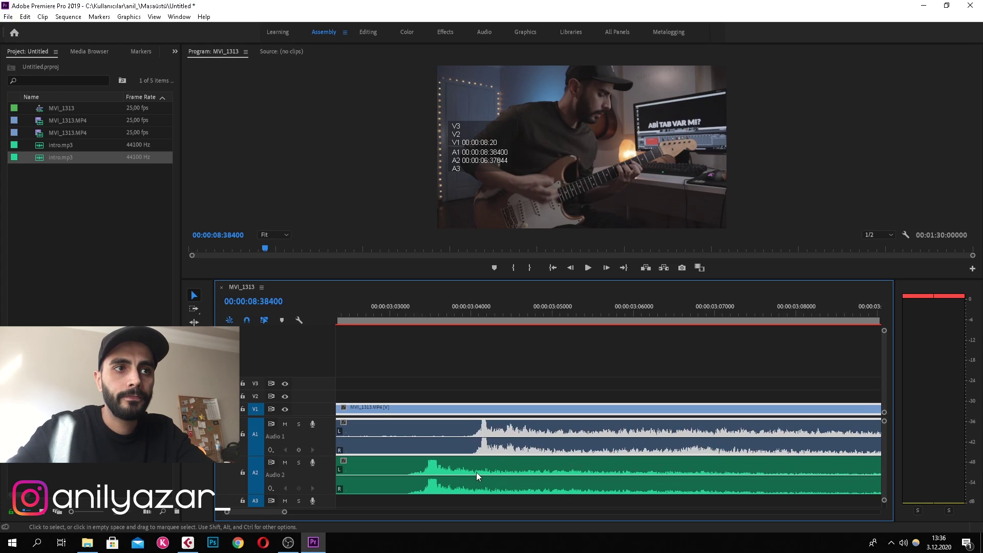
pyautogui.scroll(2, 463, 472)
pyautogui.moveTo(478, 467); pyautogui.dragTo(503, 465)
pyautogui.scroll(3, 480, 474)
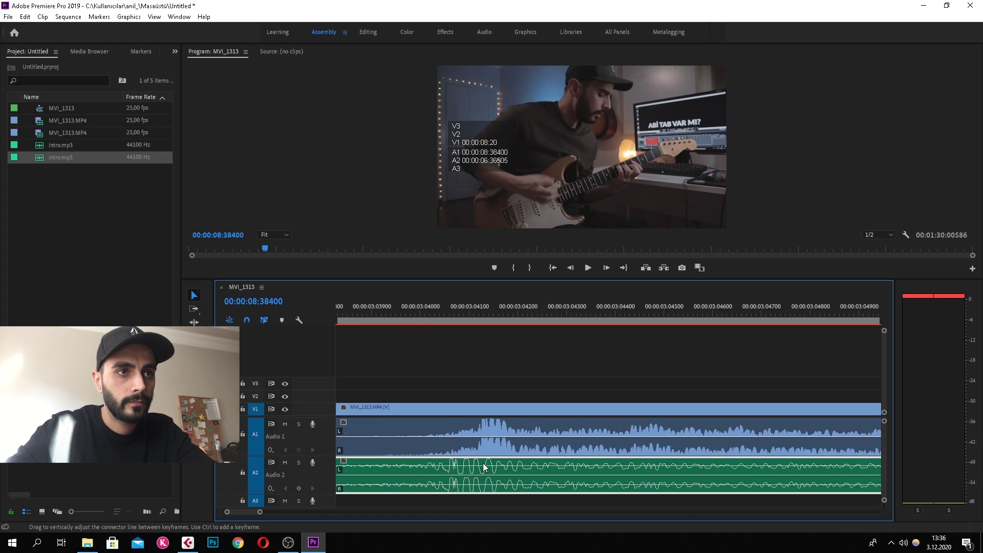
pyautogui.scroll(2, 485, 471)
pyautogui.moveTo(320, 457); pyautogui.dragTo(323, 469)
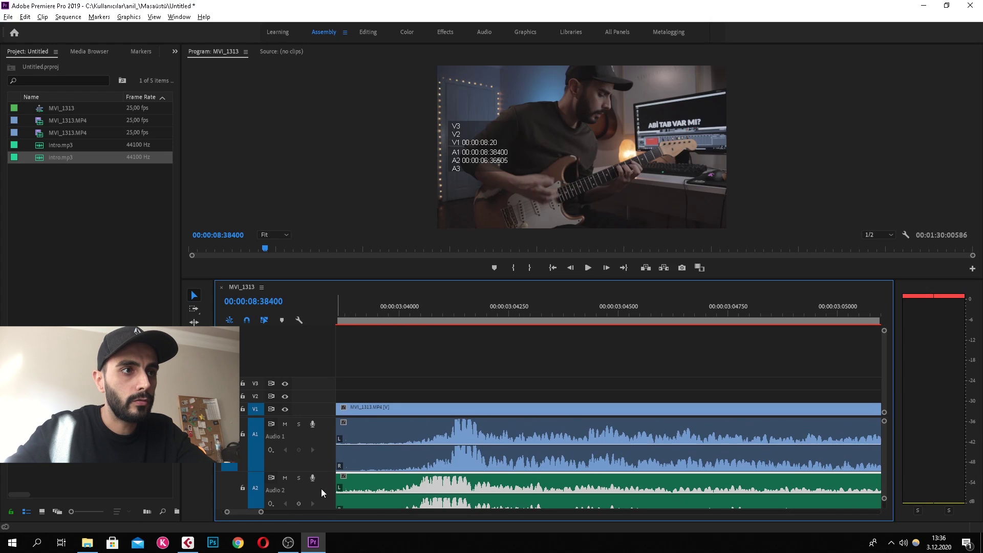
pyautogui.moveTo(432, 482); pyautogui.dragTo(459, 482)
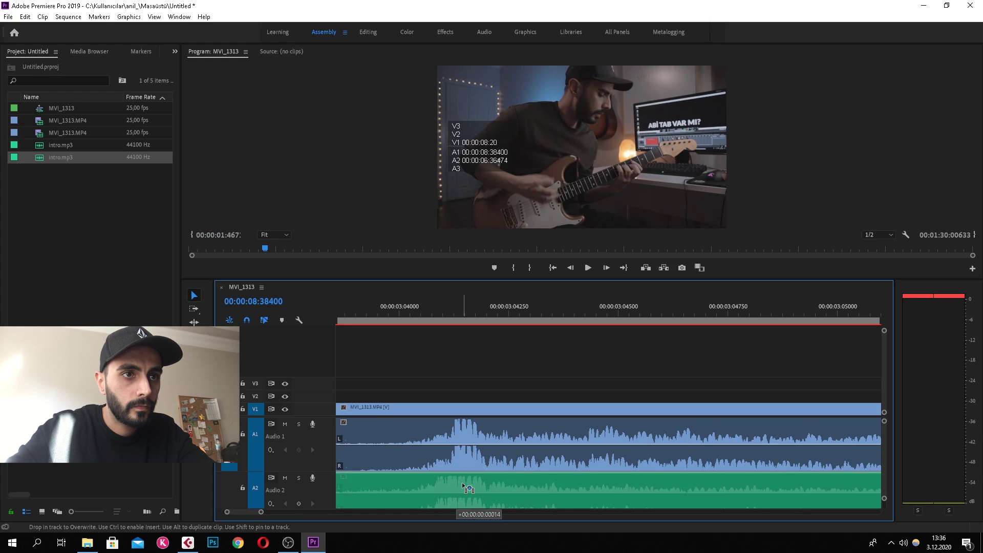
pyautogui.moveTo(459, 483); pyautogui.dragTo(447, 489)
# Play the clap section from just before the claps to confirm sync, then select the clip.
pyautogui.scroll(-2, 439, 491)
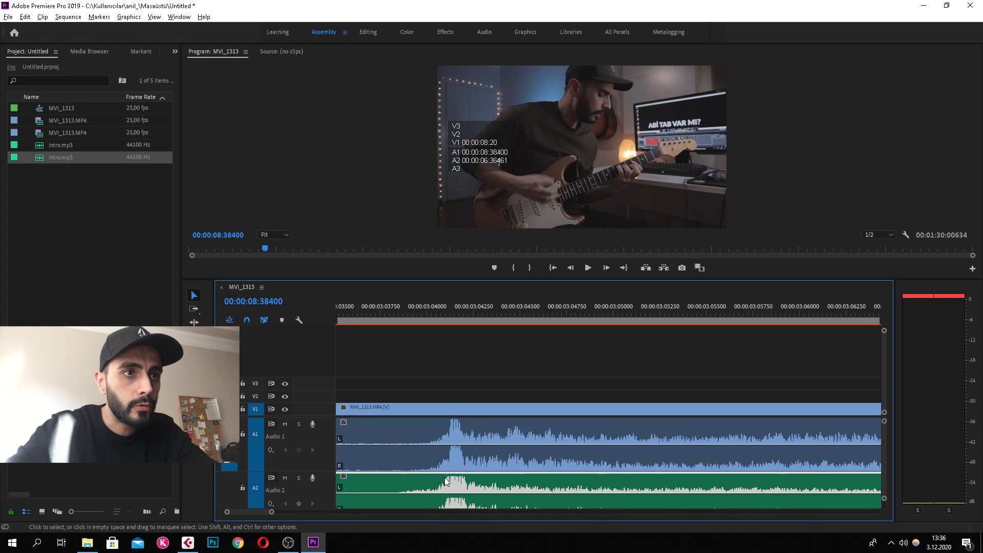
pyautogui.scroll(-2, 436, 488)
pyautogui.scroll(-2, 434, 484)
pyautogui.scroll(-2, 431, 482)
pyautogui.scroll(-2, 432, 478)
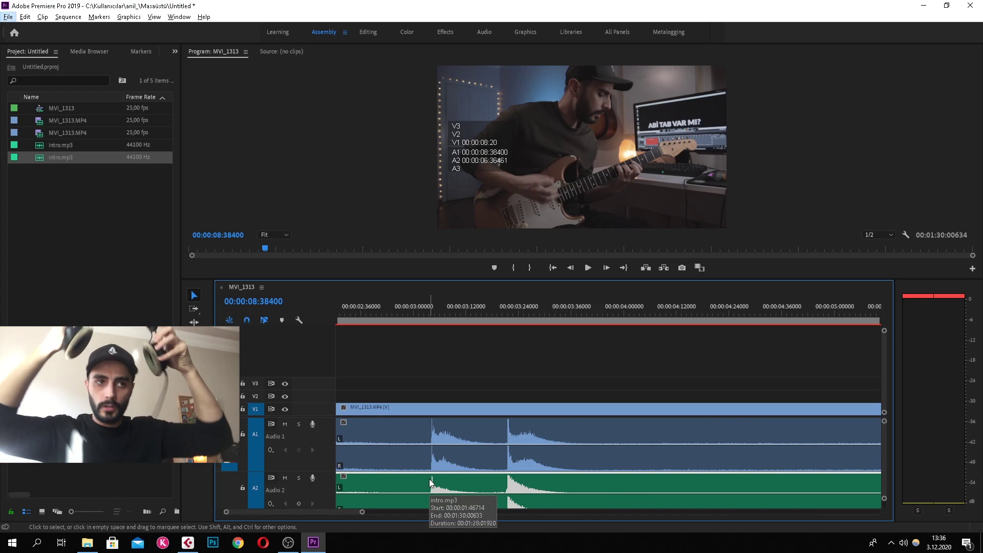
pyautogui.click(418, 313)
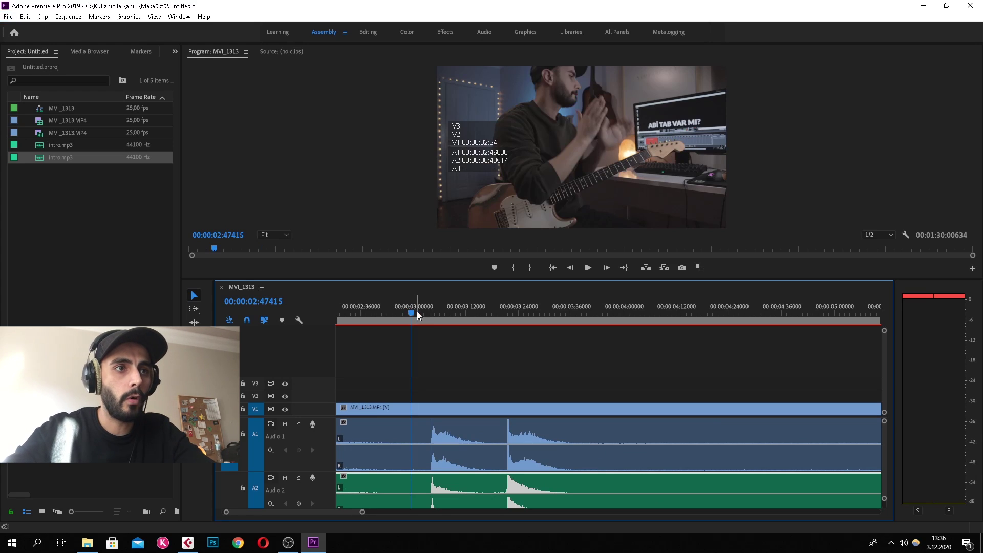
pyautogui.press('space')
pyautogui.press('space')
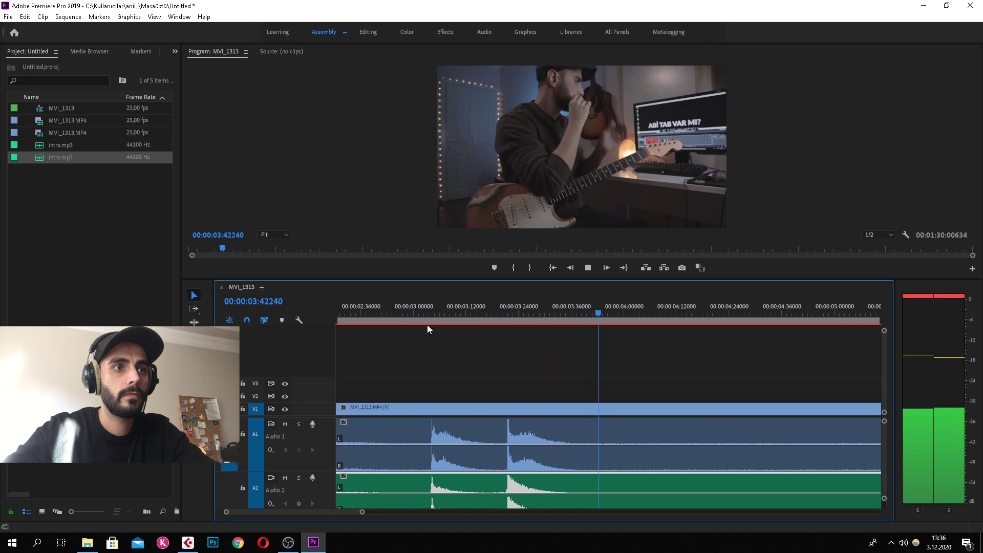
pyautogui.scroll(-3, 425, 331)
pyautogui.click(407, 317)
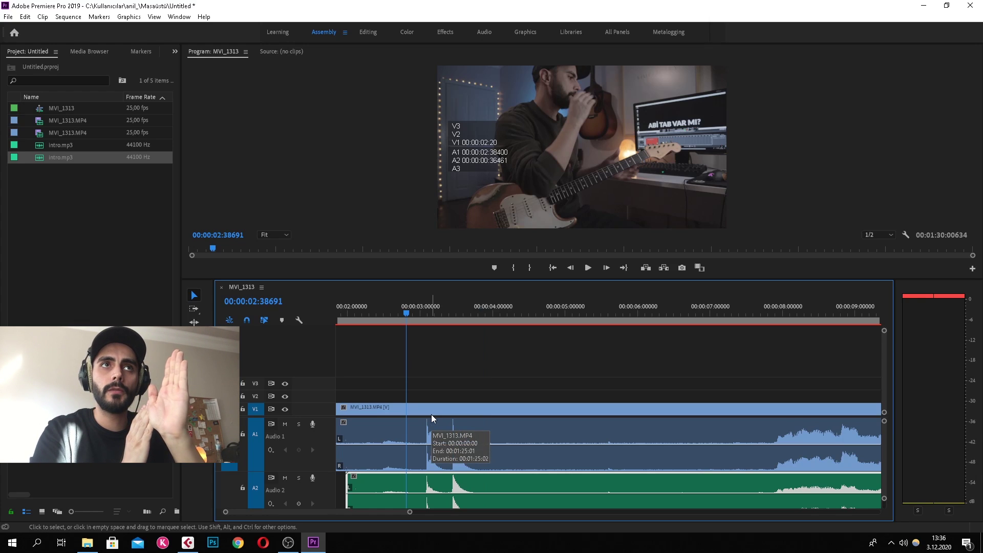
pyautogui.press('space')
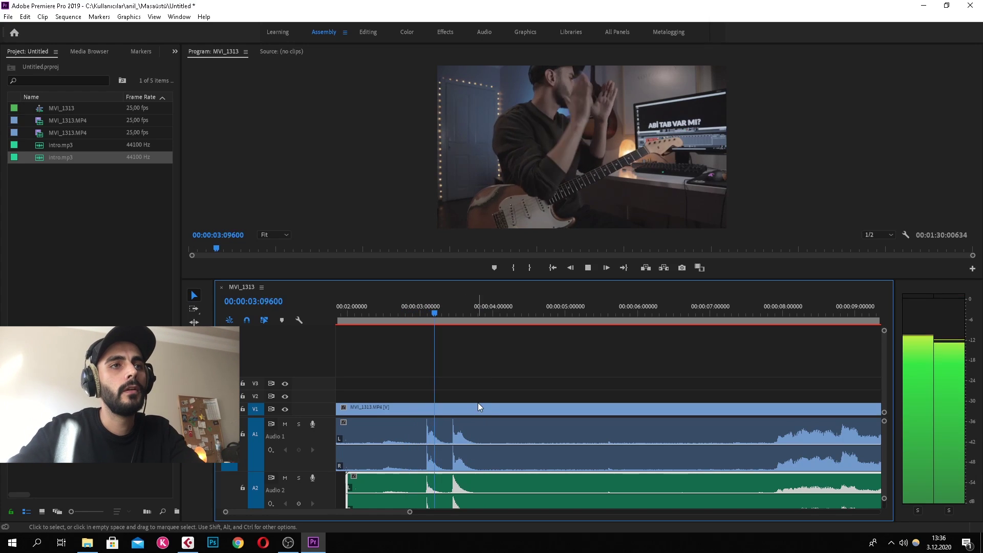
pyautogui.press('space')
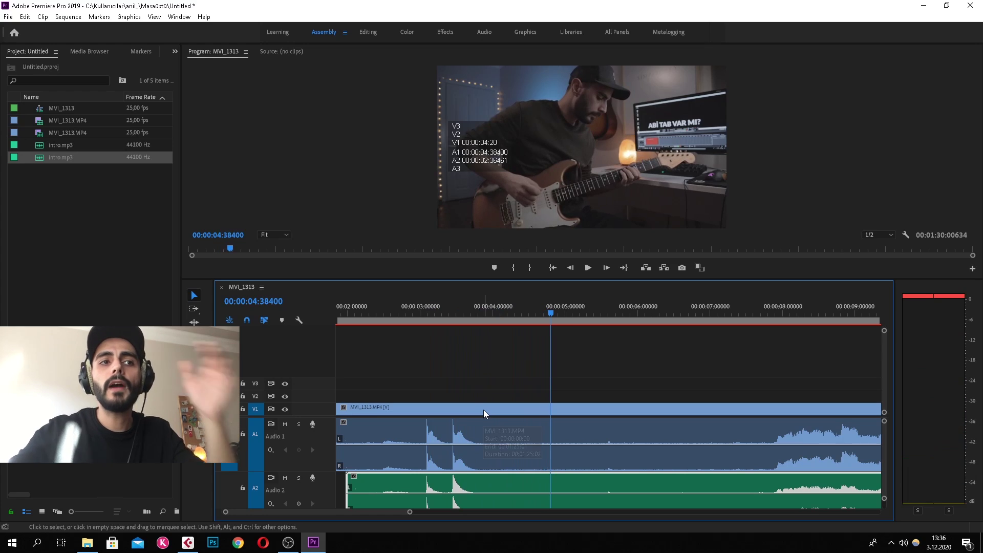
pyautogui.click(459, 410)
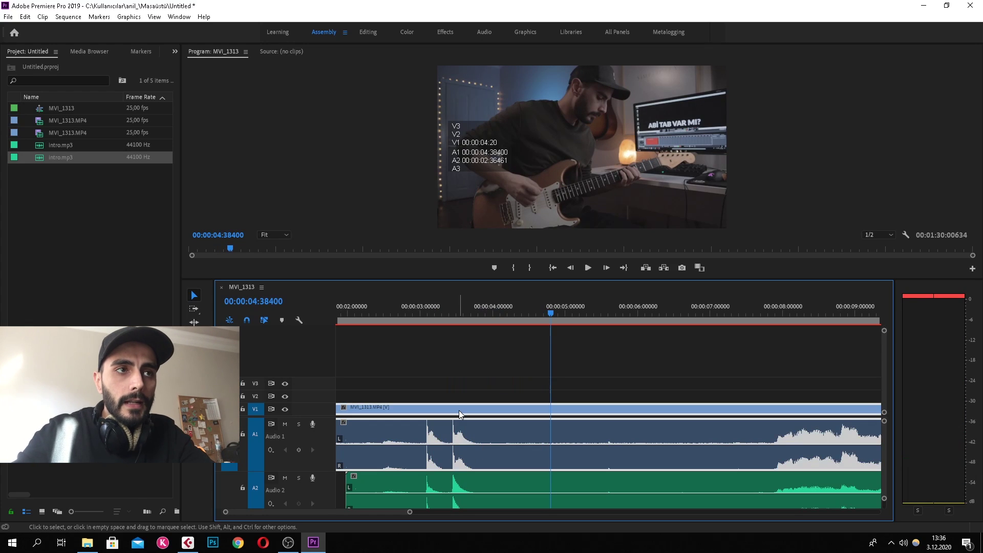
# Unlink MVI_1313.MP4 from its camera audio and delete that audio clip from A1.
pyautogui.rightClick(466, 409)
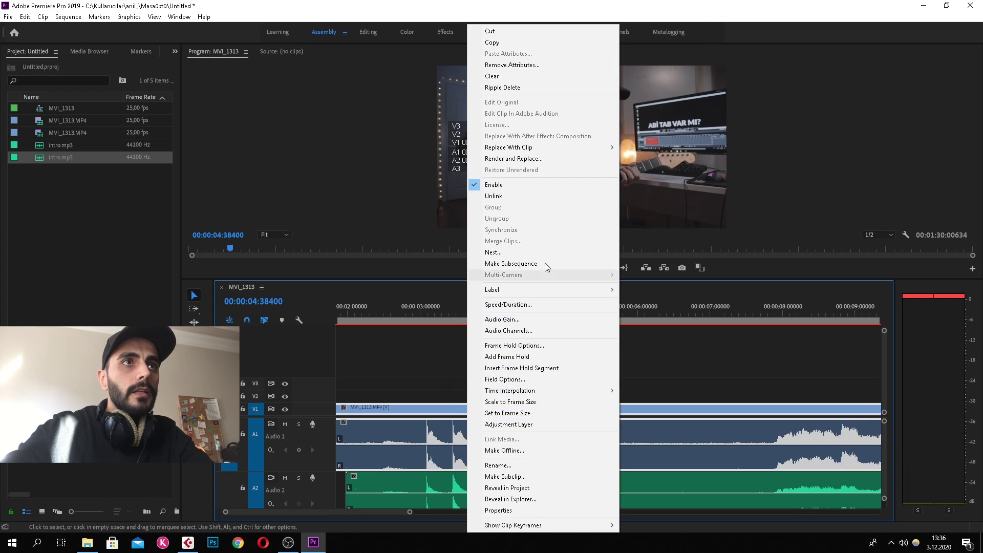
pyautogui.click(530, 194)
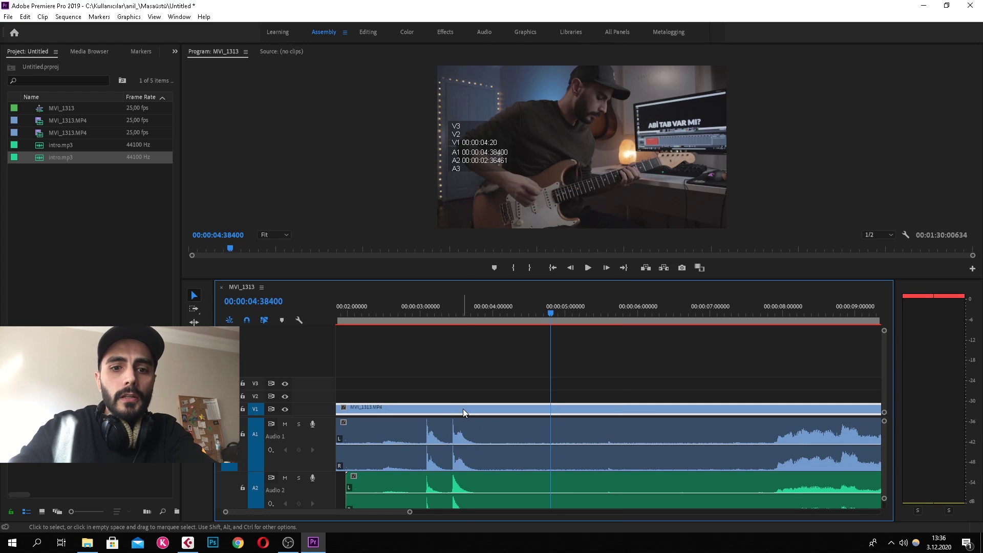
pyautogui.click(467, 441)
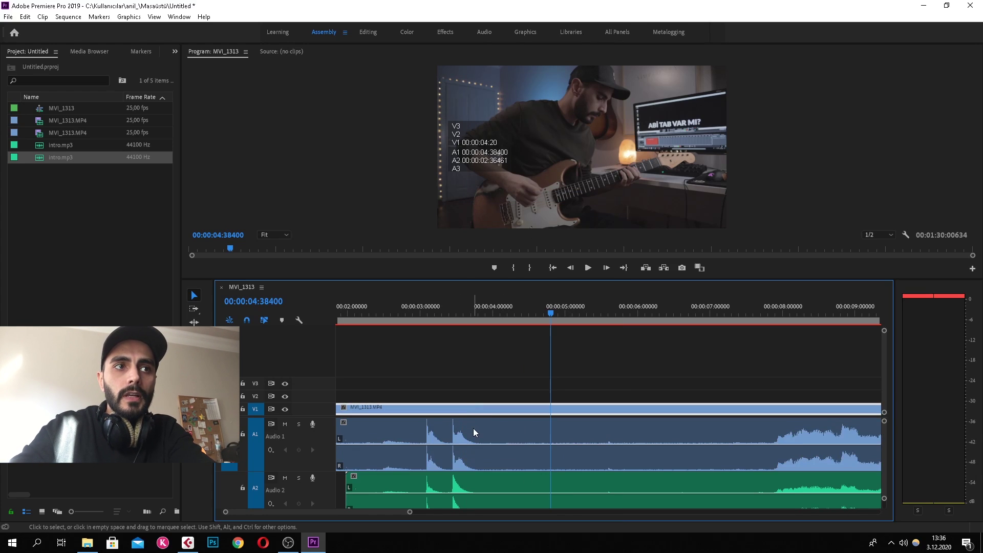
pyautogui.press('Delete')
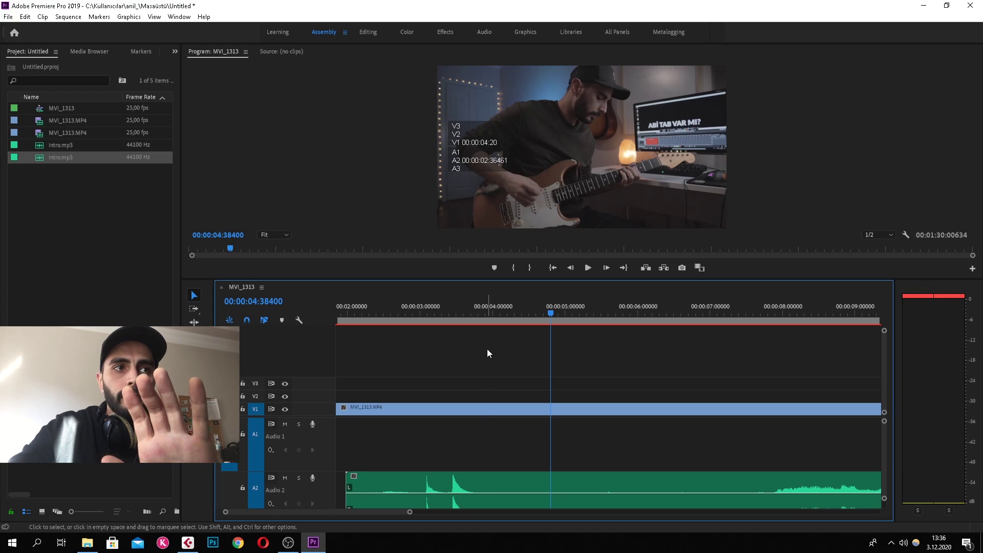
# Group the MVI_1313 video clip with intro.mp3 on A2.
pyautogui.moveTo(489, 337); pyautogui.dragTo(481, 487)
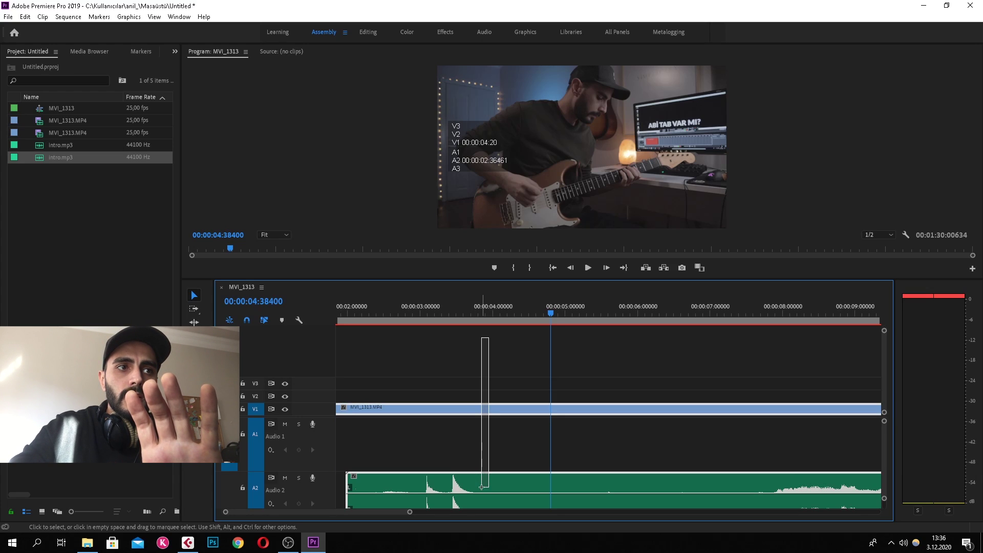
pyautogui.rightClick(480, 410)
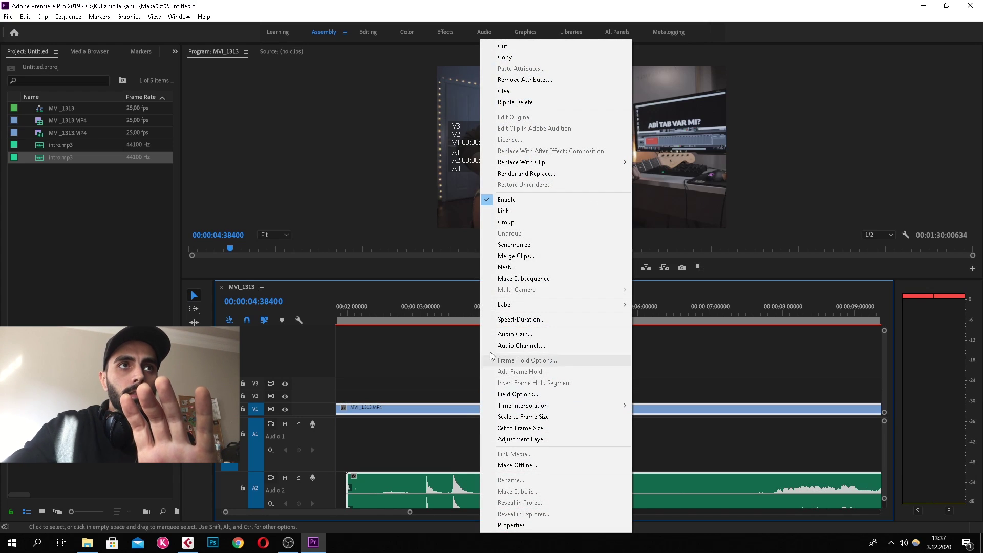
pyautogui.click(513, 223)
pyautogui.click(480, 340)
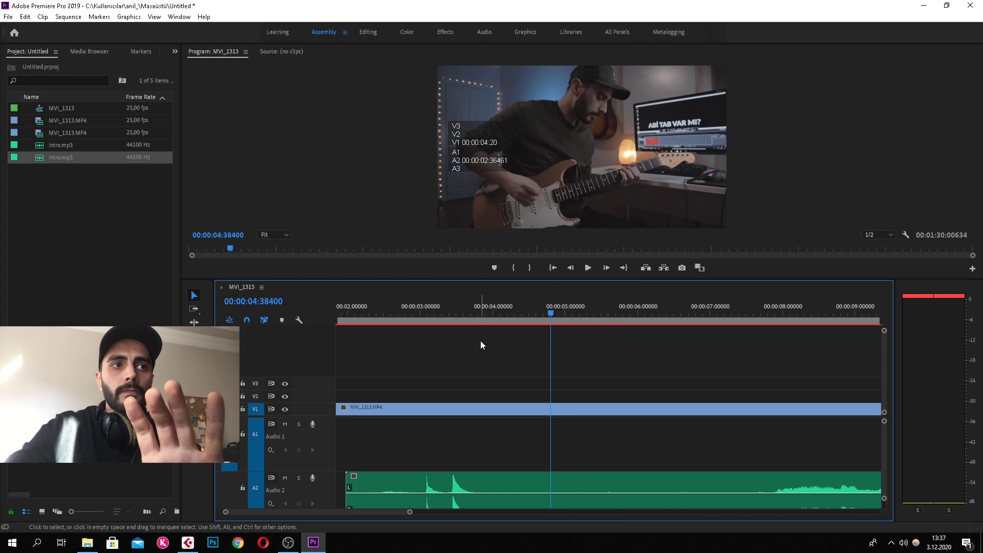
# Slide the grouped clips left until the video snaps to 00:00.
pyautogui.moveTo(444, 411); pyautogui.dragTo(484, 413)
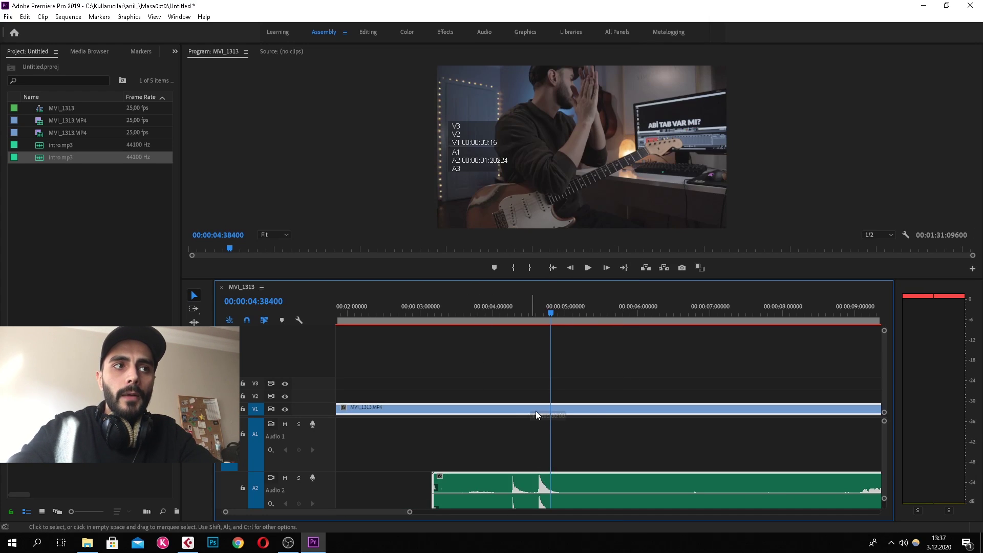
pyautogui.press('-')
pyautogui.press('-')
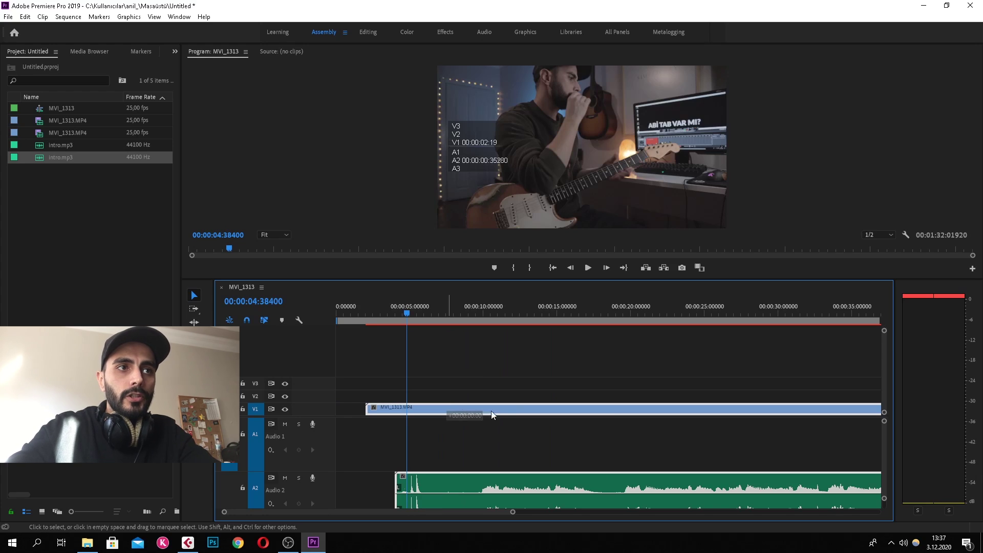
pyautogui.moveTo(491, 411); pyautogui.dragTo(441, 407)
pyautogui.click(261, 287)
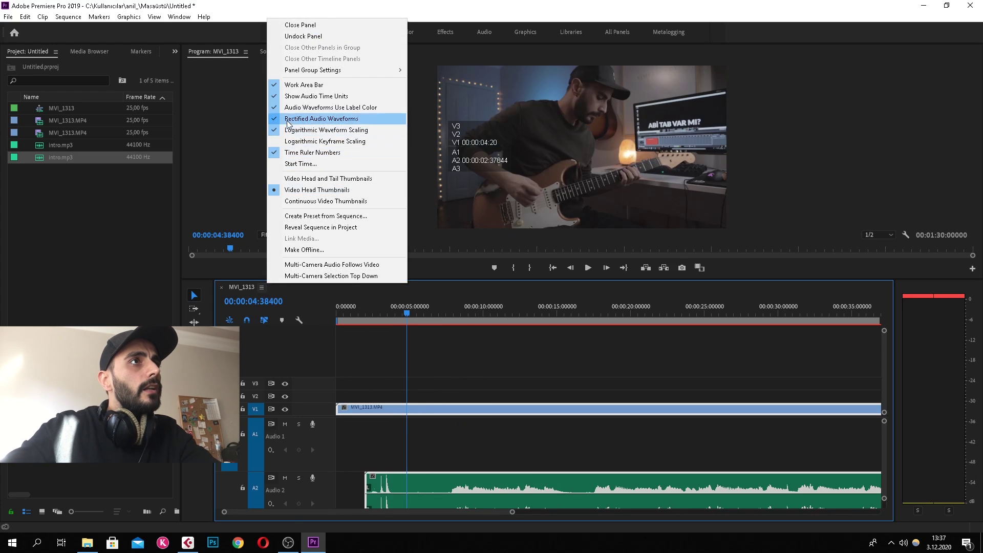
# Cut and delete the video before the music, moving both clips to zero with intro.mp3 on A1.
pyautogui.click(301, 96)
pyautogui.press('c')
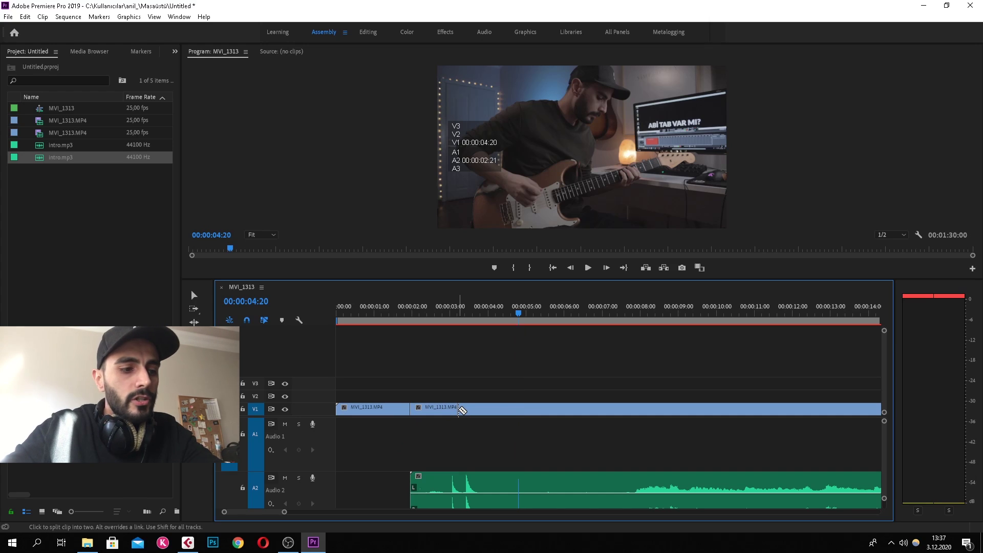
pyautogui.press('v')
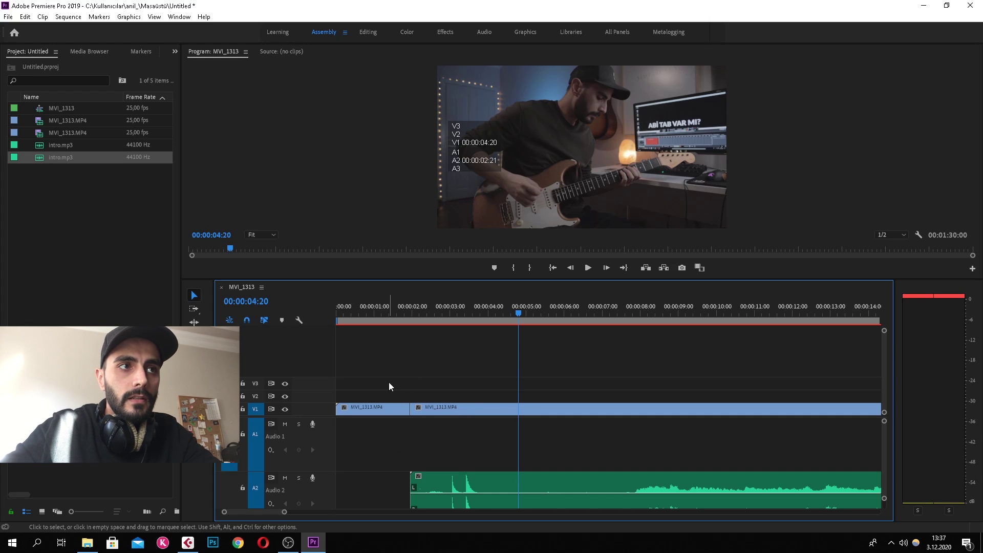
pyautogui.click(389, 408)
pyautogui.press('Delete')
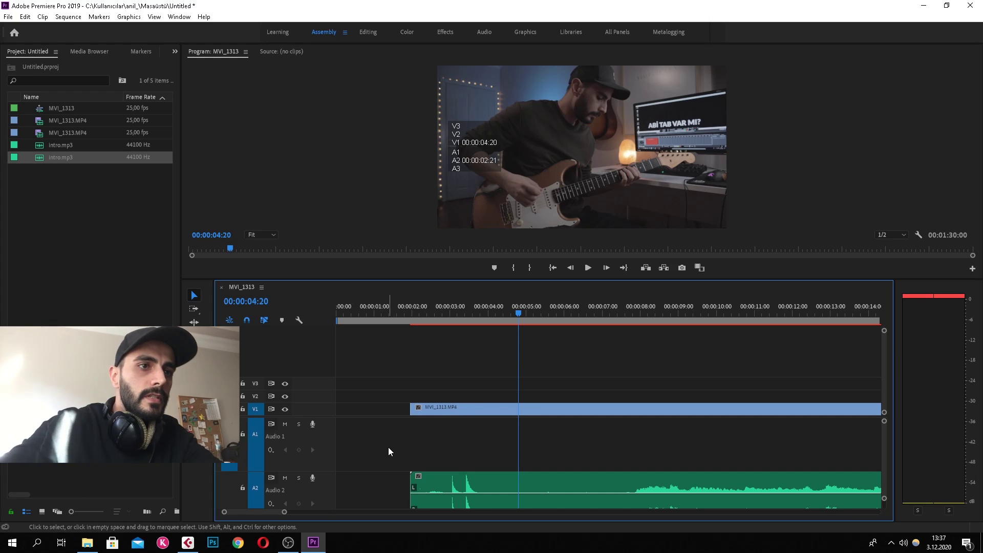
pyautogui.moveTo(445, 474)
pyautogui.mouseDown()
pyautogui.moveTo(439, 430)
pyautogui.moveTo(379, 409)
pyautogui.mouseUp()
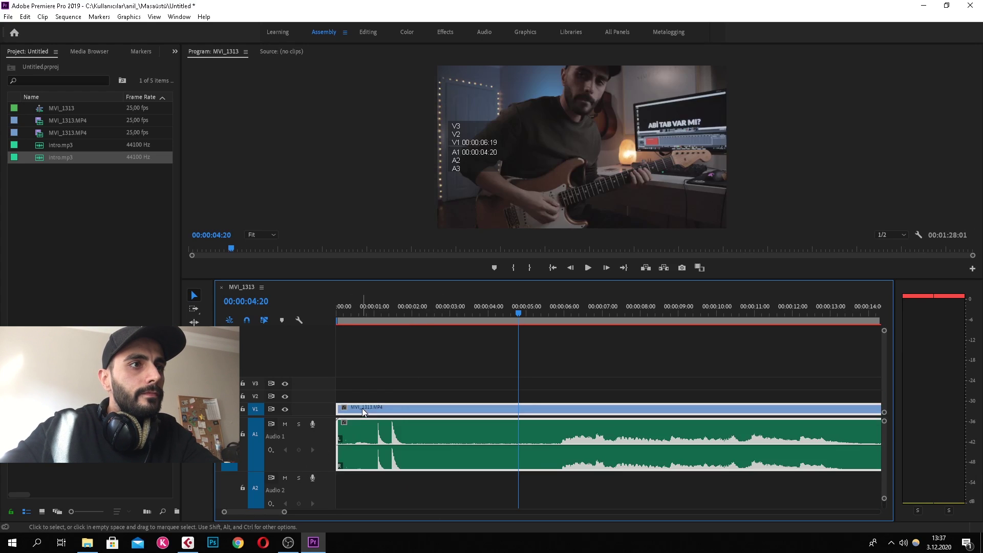
pyautogui.moveTo(349, 309); pyautogui.dragTo(290, 313)
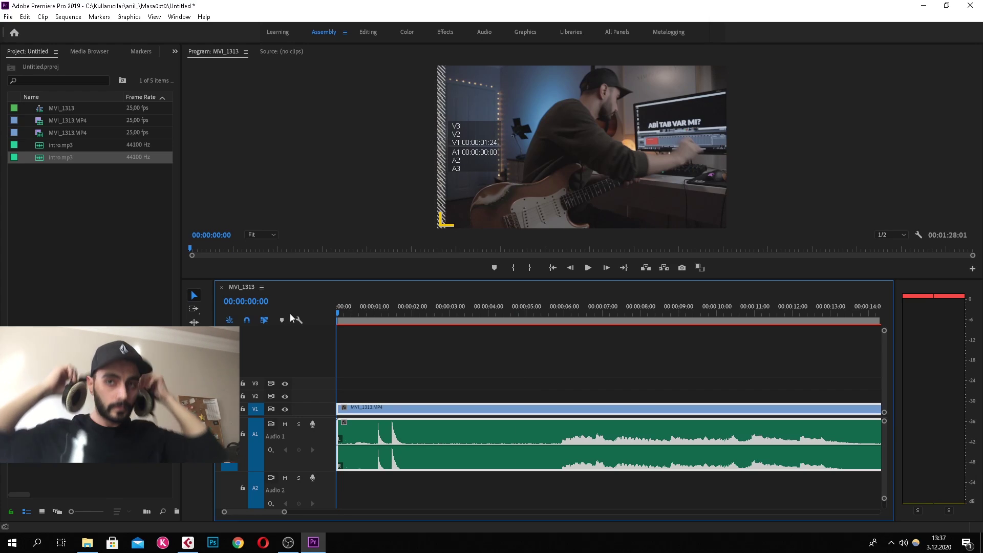
# Play the synced edit from zero with a zoomed-out timeline and taller Program monitor.
pyautogui.press('space')
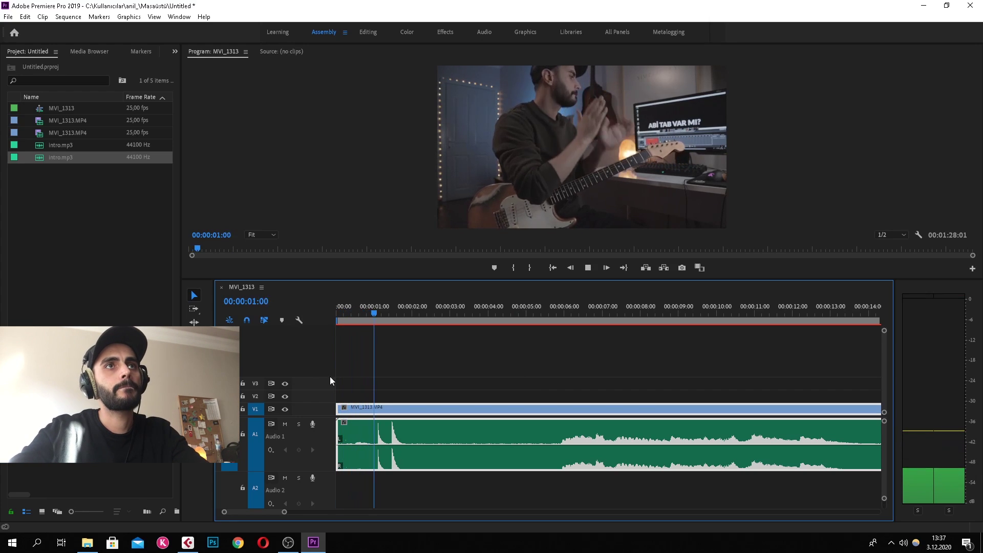
pyautogui.press('-')
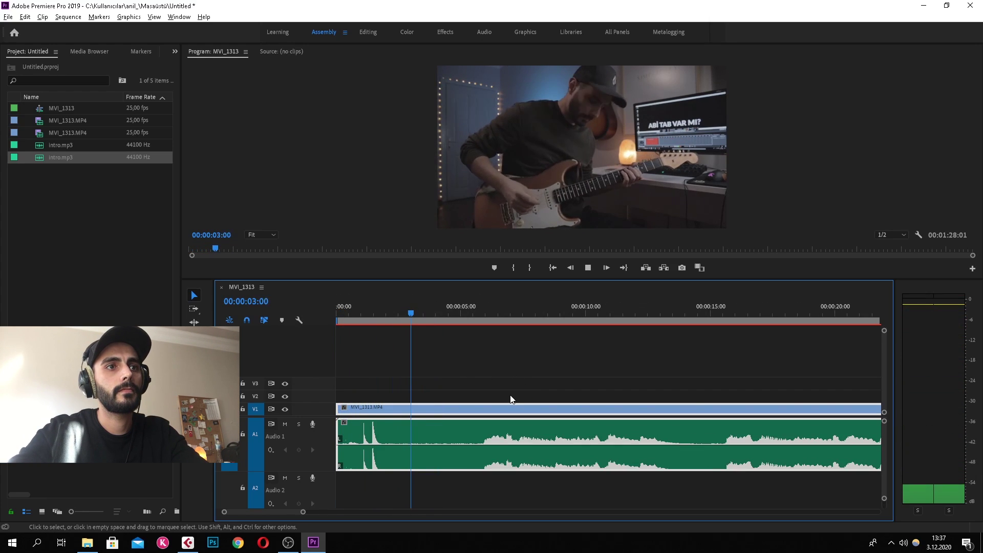
pyautogui.moveTo(542, 280)
pyautogui.mouseDown()
pyautogui.moveTo(548, 415)
pyautogui.moveTo(548, 381)
pyautogui.mouseUp()
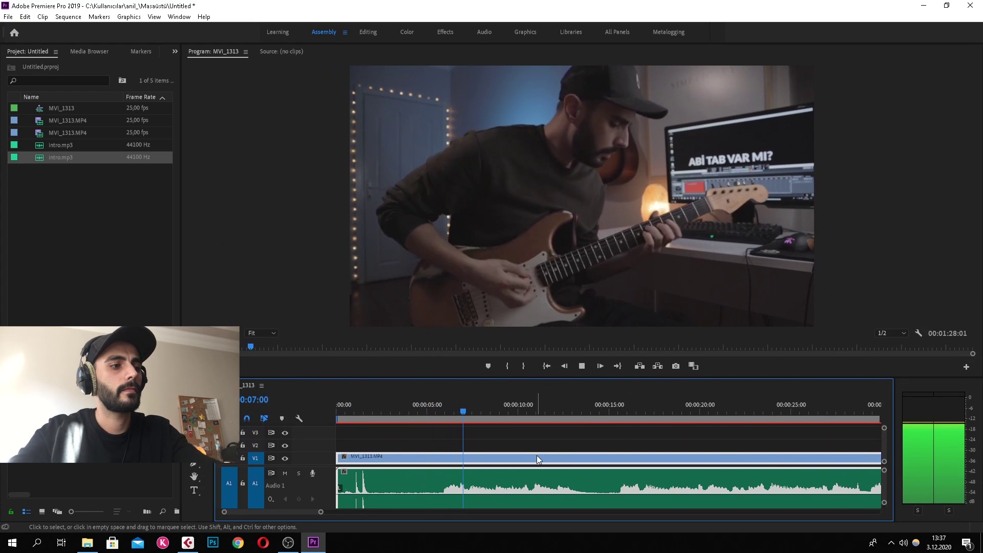
# Drag the intro.mp3 volume line up to +3.42 dB and play back to hear it.
pyautogui.moveTo(490, 493); pyautogui.dragTo(490, 484)
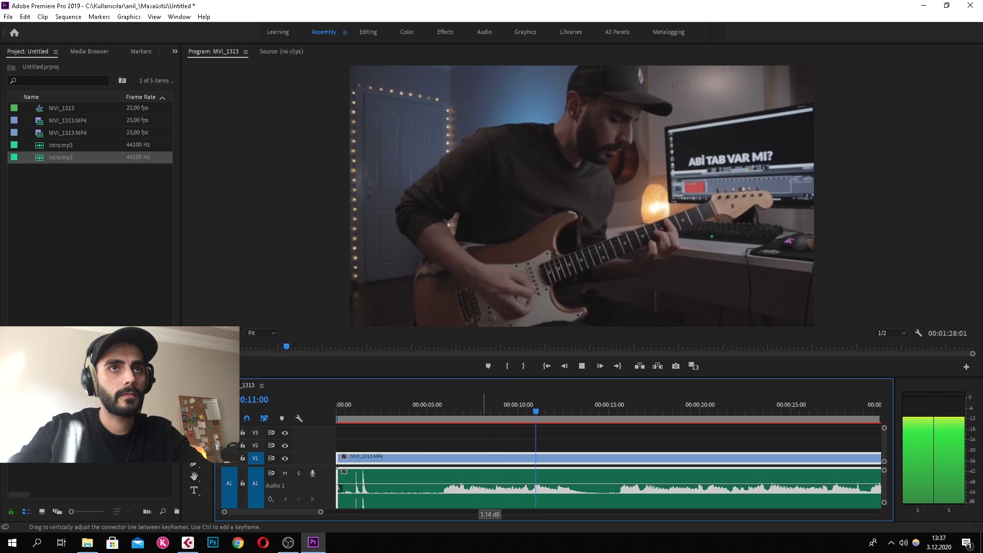
pyautogui.press('-')
pyautogui.press('-')
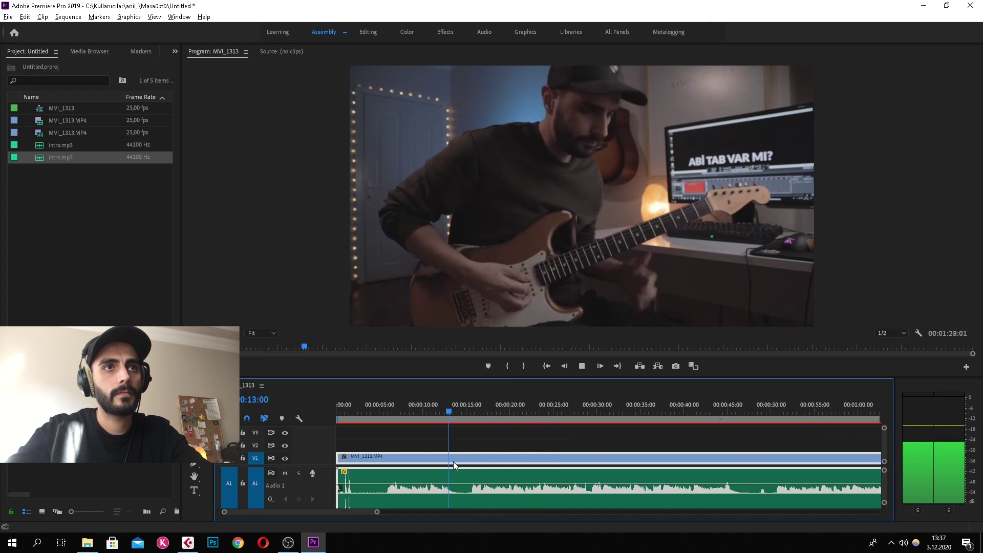
pyautogui.press('=')
pyautogui.press('=')
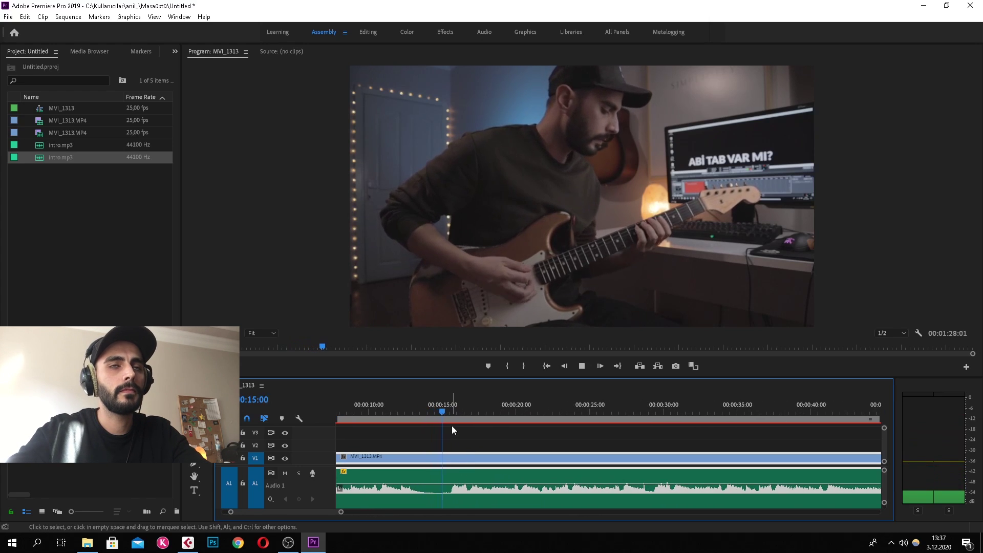
pyautogui.moveTo(471, 485); pyautogui.dragTo(470, 483)
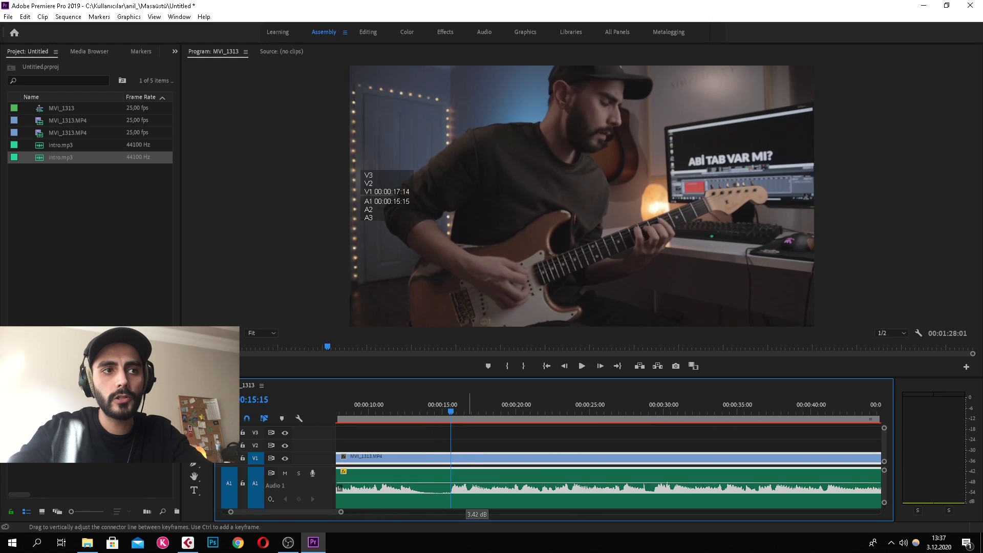
pyautogui.press('space')
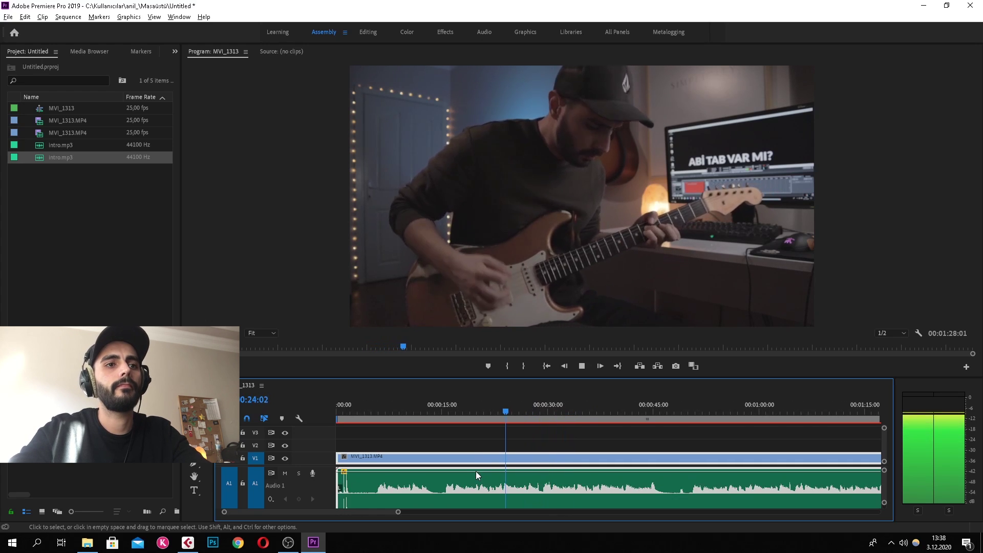
# Stop playback and restore the normal layout with the full 00:01:23:01 edit visible.
pyautogui.scroll(-3, 475, 471)
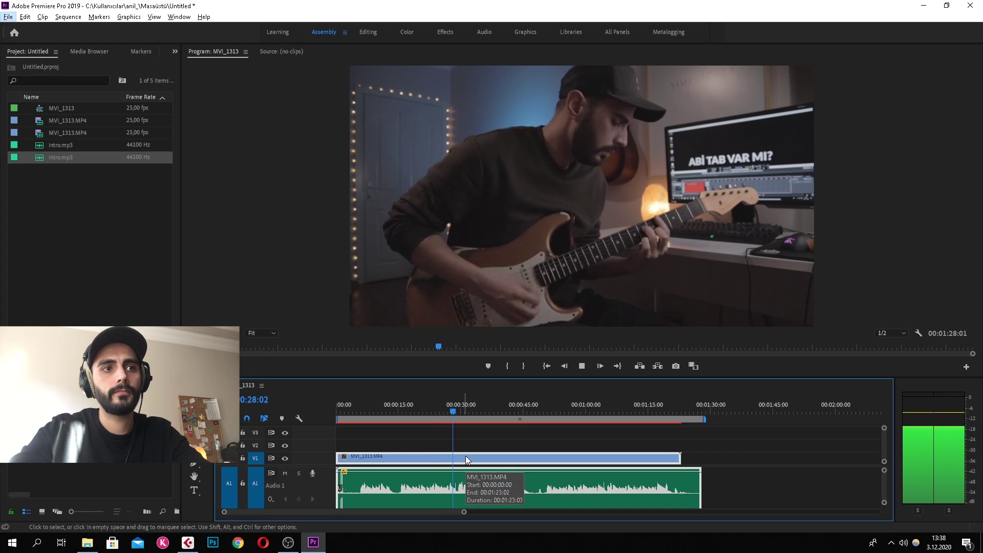
pyautogui.hotkey('alt', 'space')
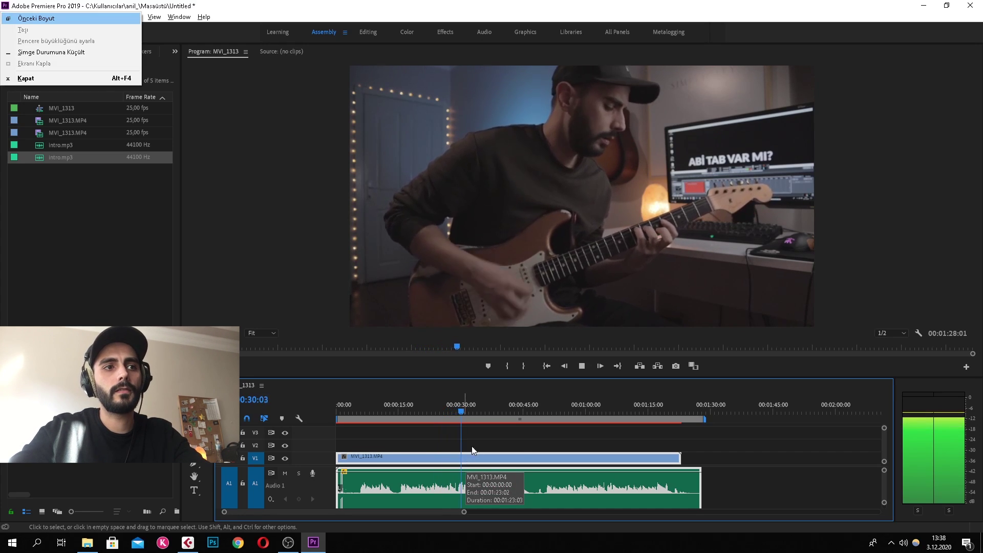
pyautogui.press('Escape')
pyautogui.press('space')
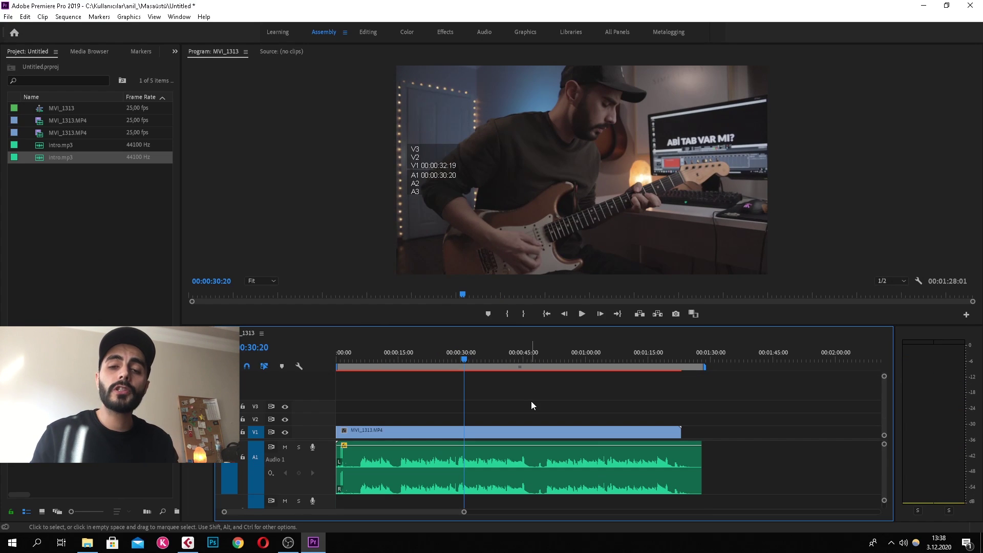